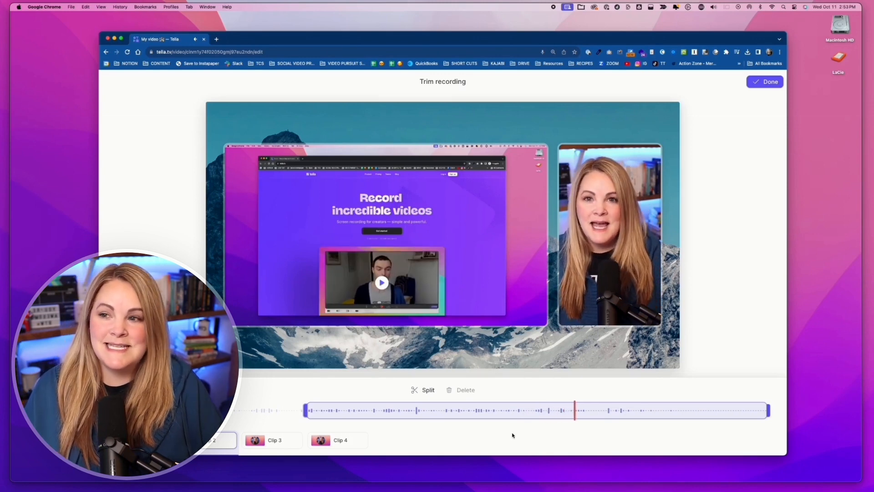
Split the clip at the playhead and trim the start of the second segment slightly inward.
left_click(426, 390)
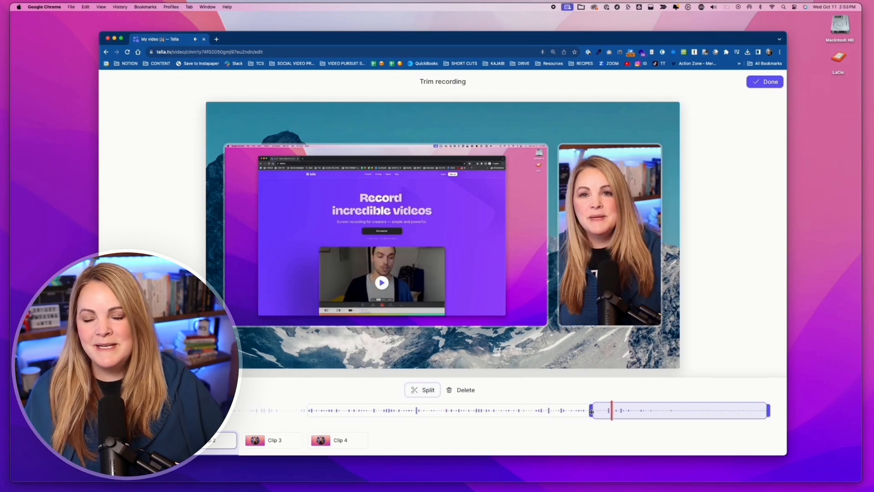
left_click_drag(591, 411, 606, 414)
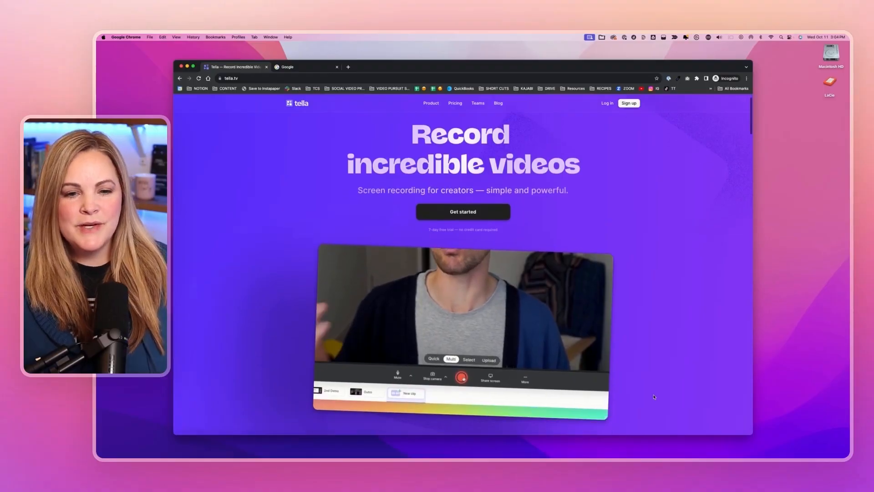
Look through the Tella homepage's sections on use cases and creator testimonials.
scroll(654, 396, "down", 10)
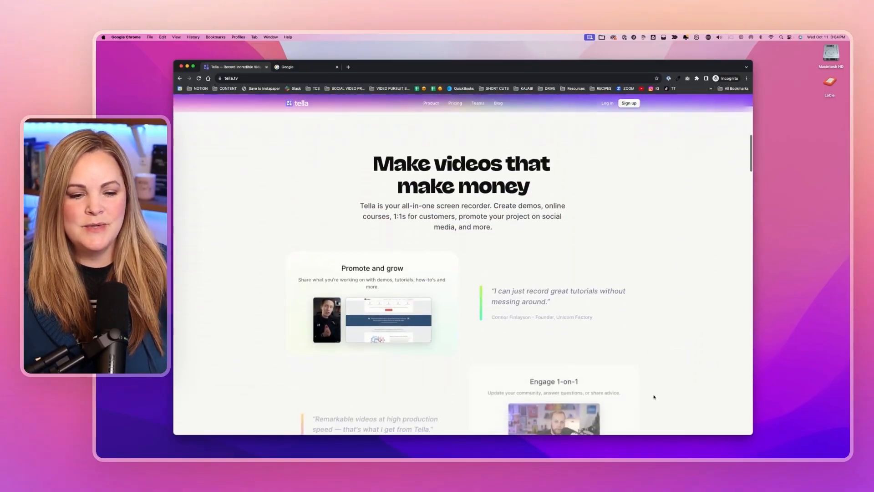
scroll(653, 396, "down", 1)
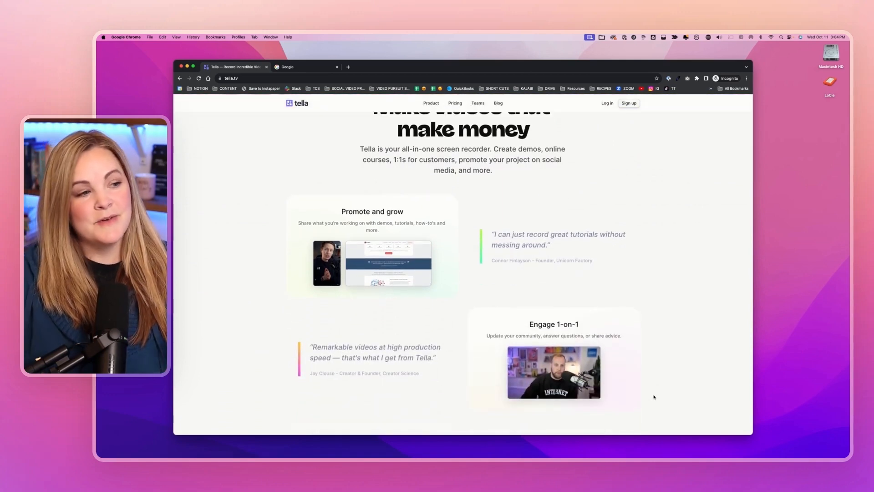
scroll(654, 396, "down", 2)
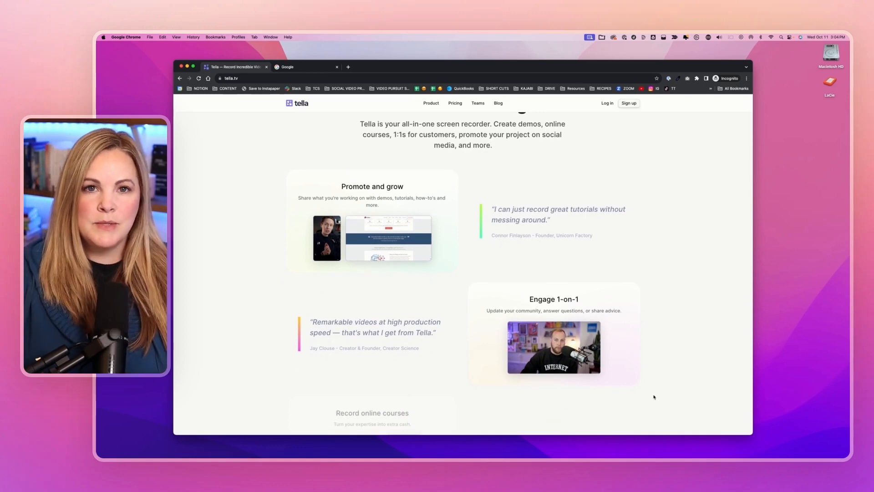
scroll(653, 396, "down", 3)
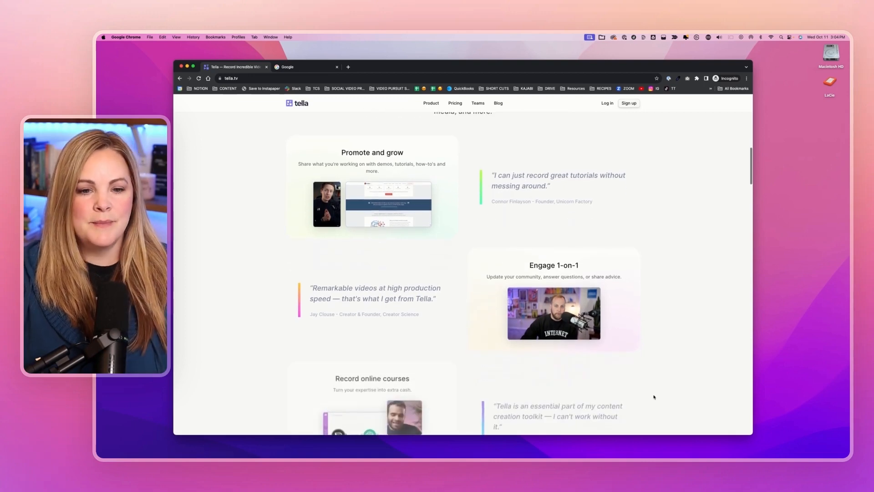
scroll(654, 396, "down", 5)
scroll(654, 396, "down", 2)
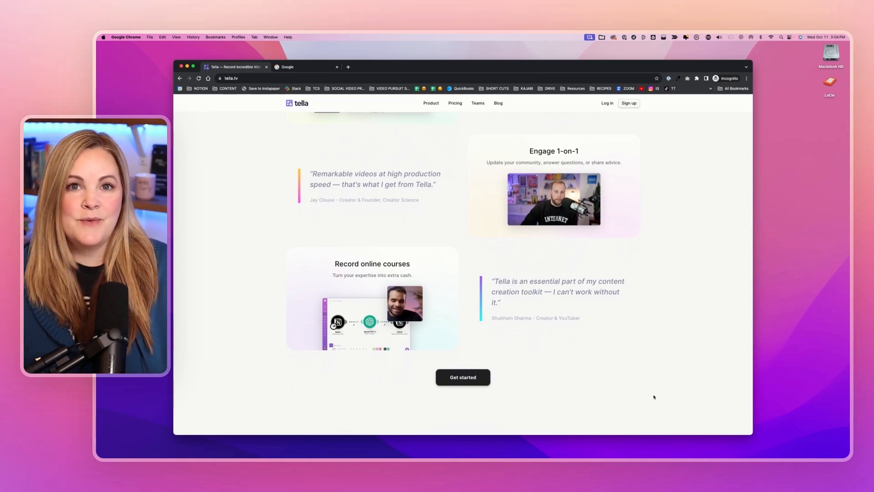
scroll(654, 396, "down", 2)
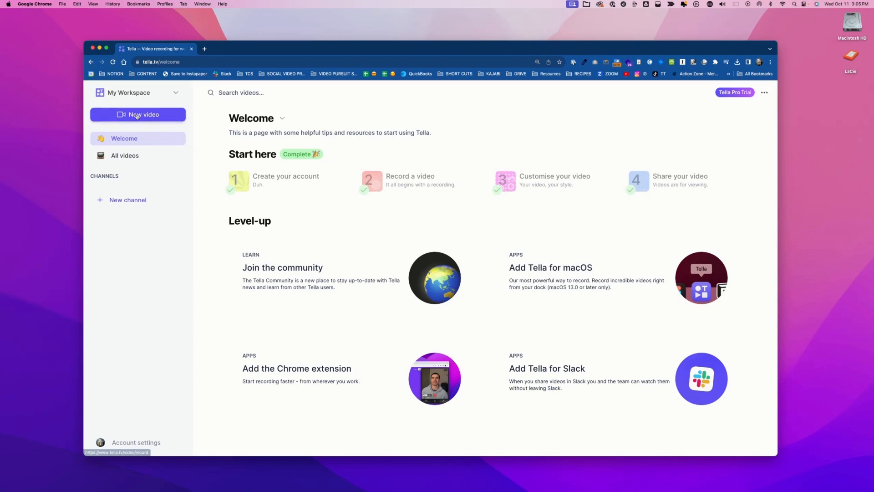
Start a new video, try the FaceTime HD Camera before returning to Cam Link 4K, and review the available microphones.
left_click(136, 115)
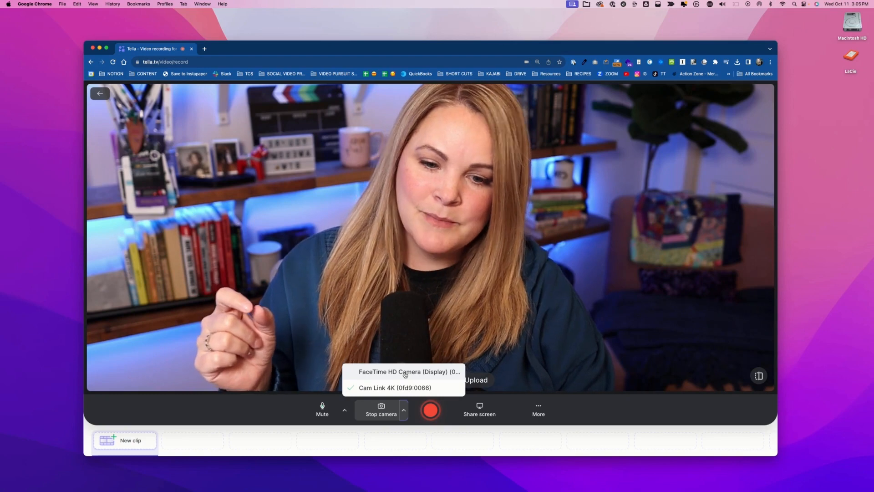
left_click(405, 372)
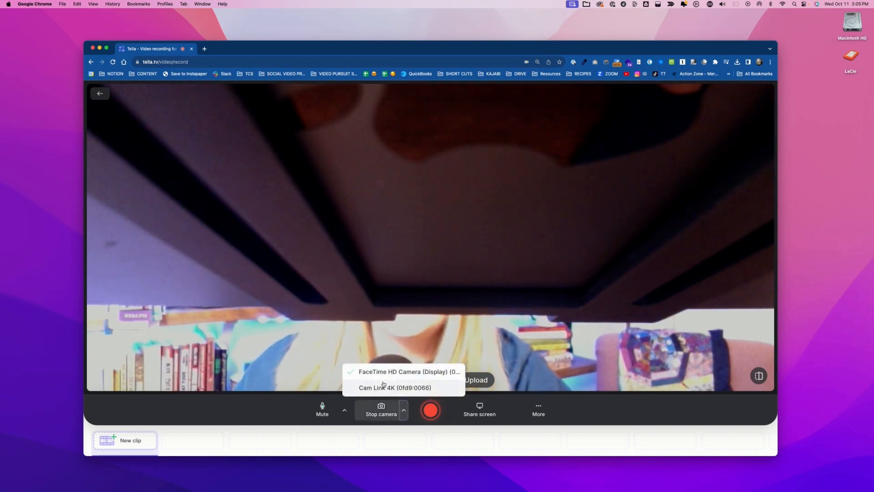
left_click(384, 387)
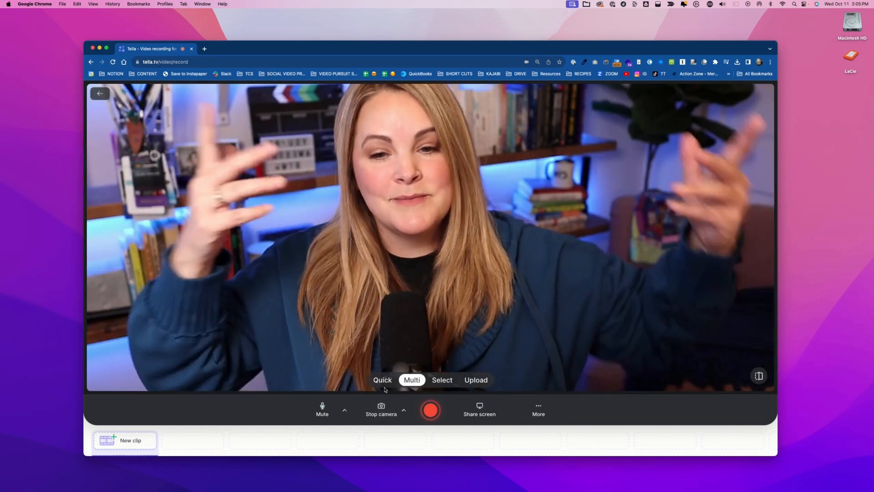
left_click(345, 411)
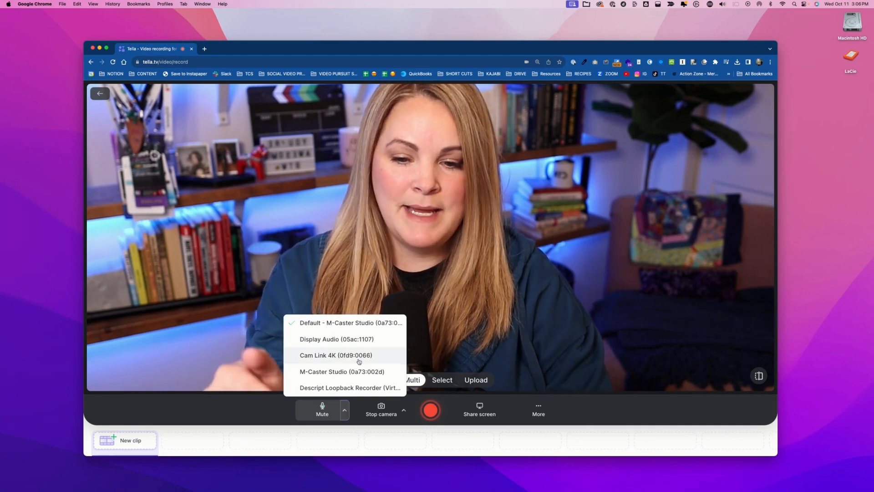
left_click(345, 413)
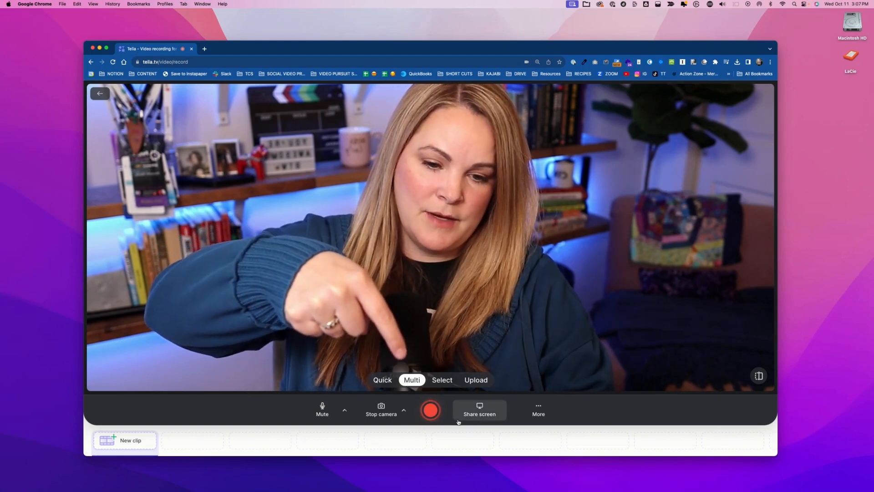
Share the Google browser window as the screen source for the recording.
left_click(484, 417)
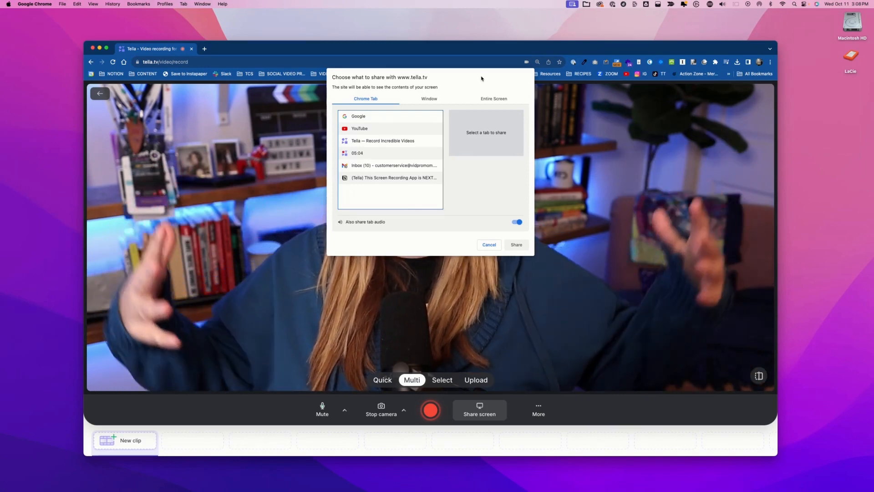
left_click(429, 99)
left_click(429, 137)
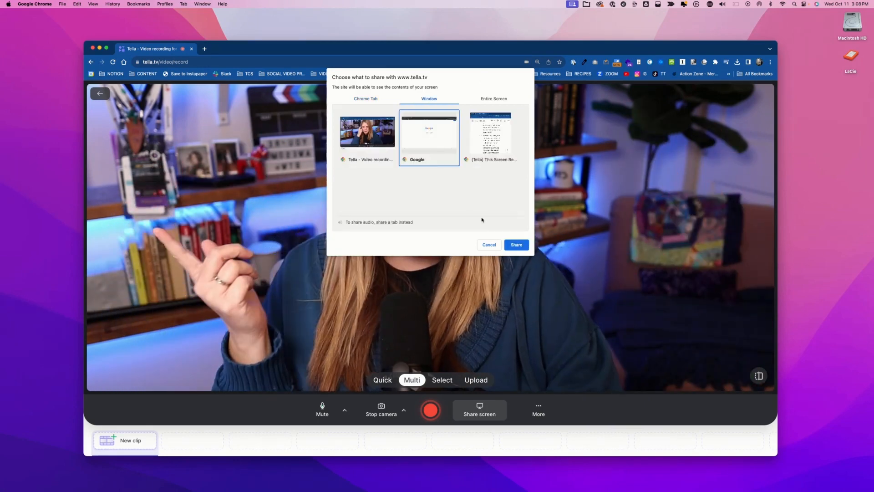
left_click(516, 246)
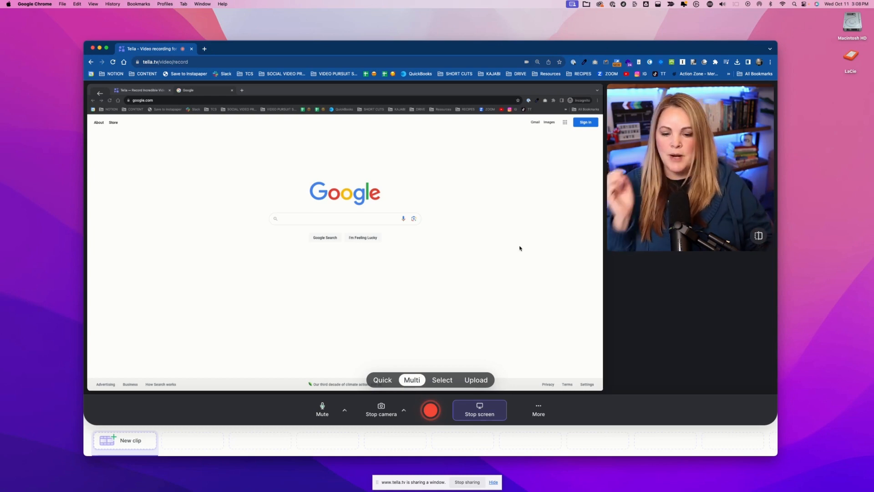
Start recording the first clip, minimize the recorder window and bring the shared Google window into focus.
left_click(429, 411)
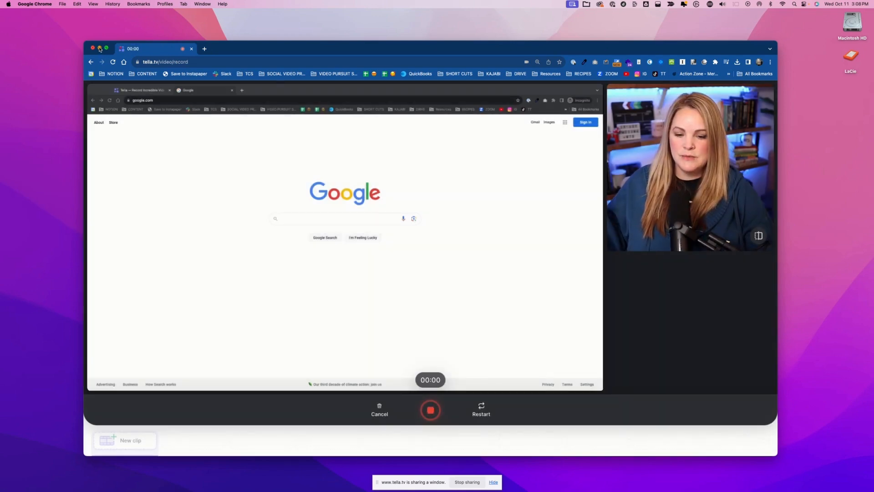
left_click(100, 49)
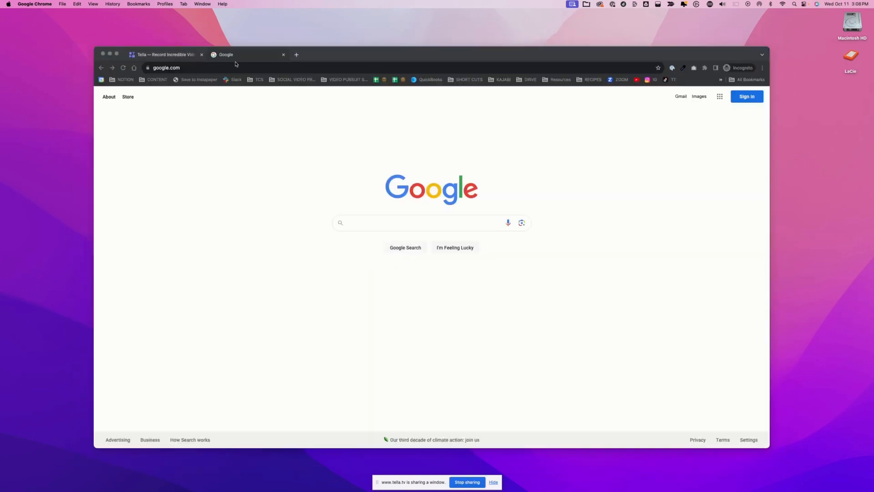
left_click(326, 58)
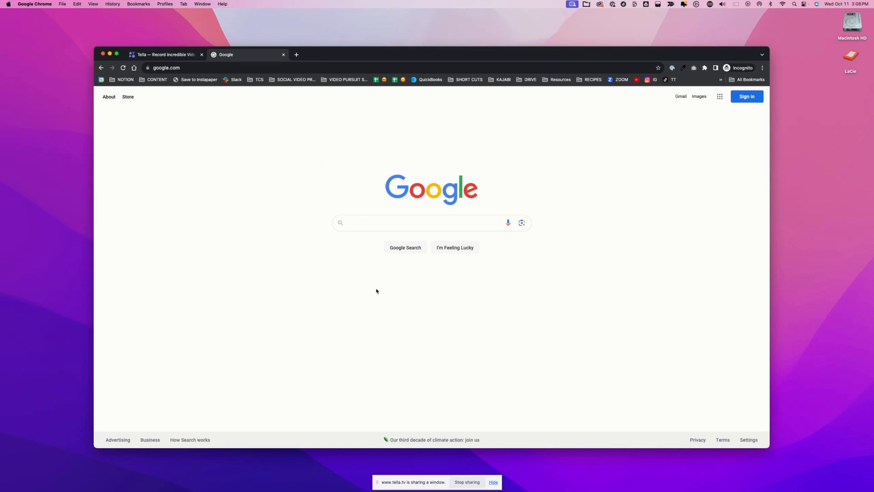
Search Google for how to brew coffee and open the video "How to Make Coffee Without a Coffee Pot".
left_click(373, 223)
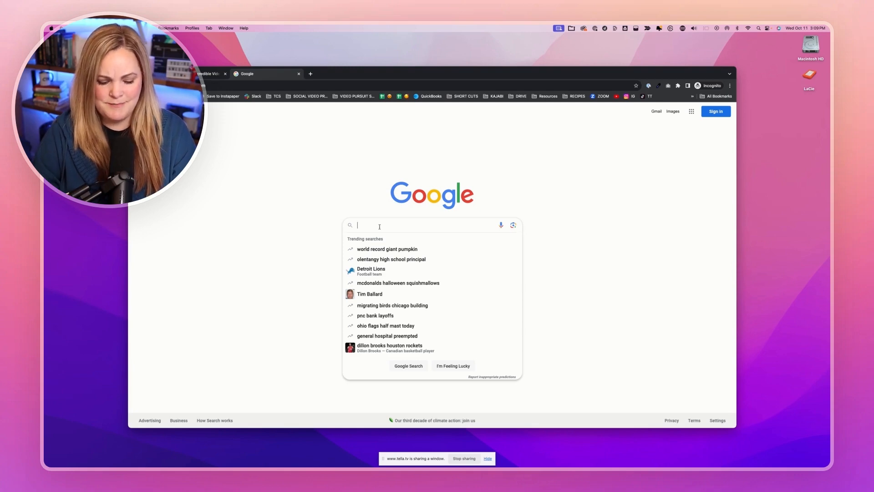
type("how")
type("brew coff")
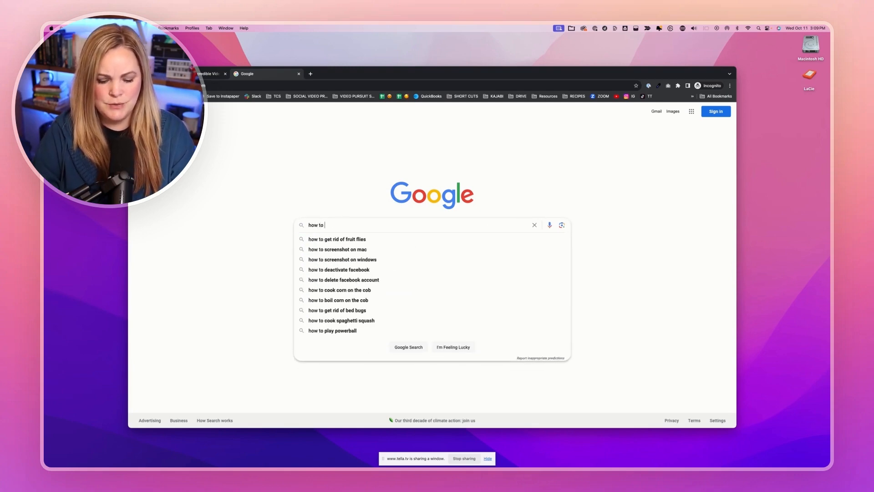
type("ee")
left_click(389, 261)
scroll(311, 295, "down", 5)
left_click(312, 296)
Return to the recorder window, finish recording the first clip and stop sharing the screen.
left_click(773, 456)
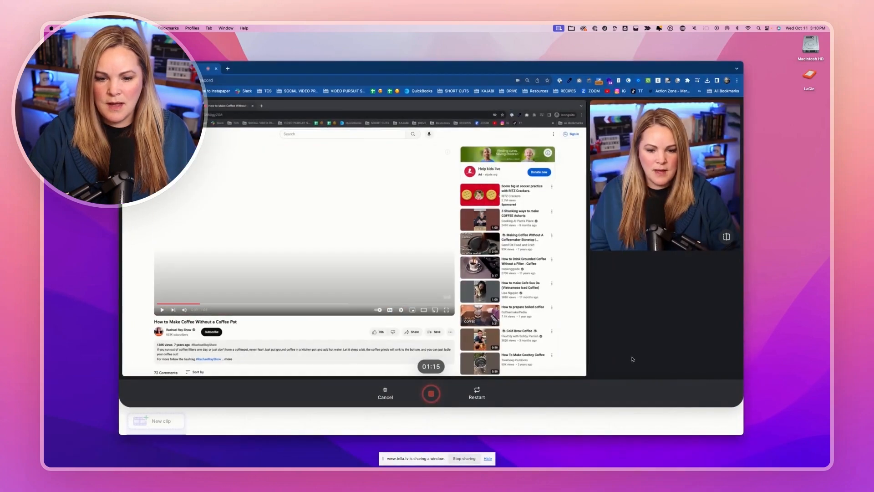
left_click(431, 395)
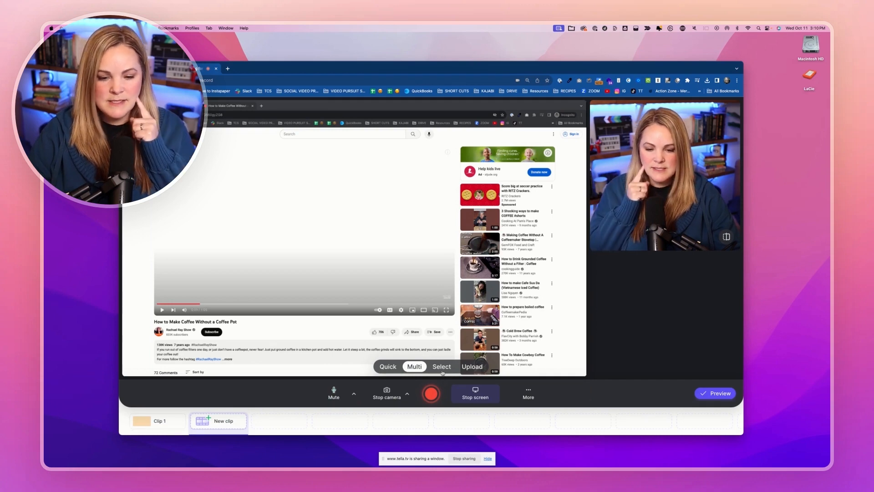
left_click(478, 396)
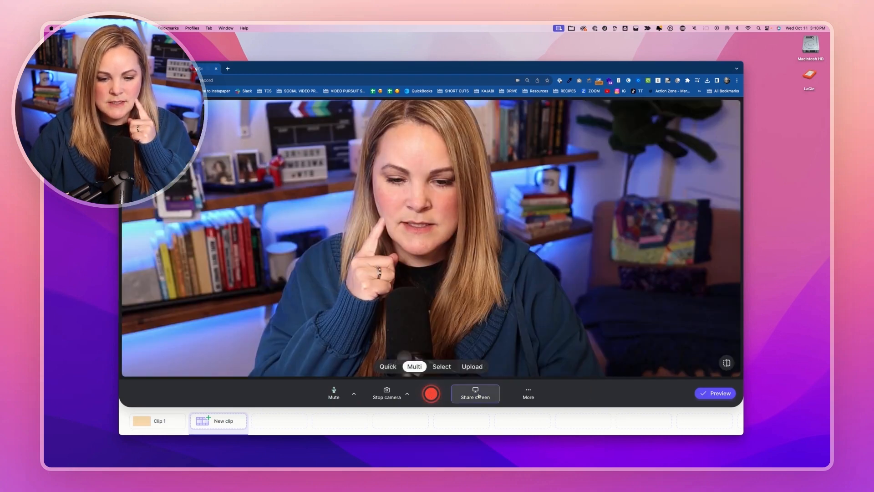
Record a second clip with only the camera and open the preview of the whole video.
left_click(432, 393)
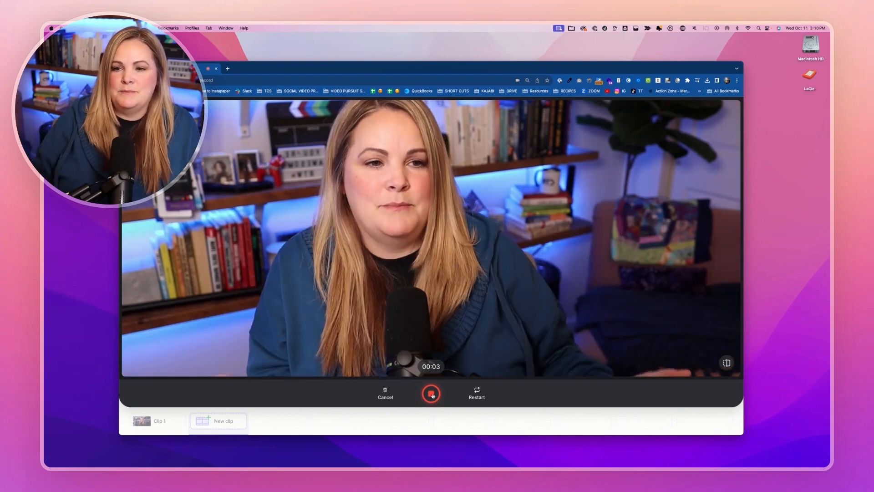
left_click(431, 394)
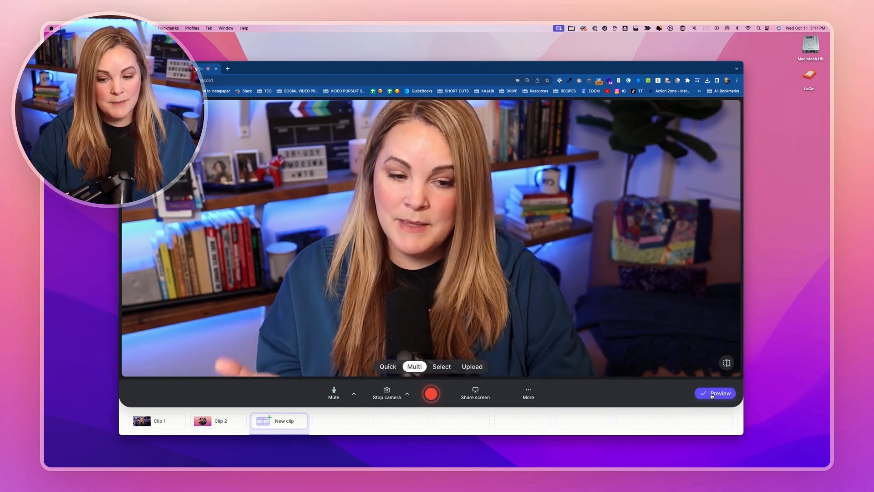
left_click(713, 394)
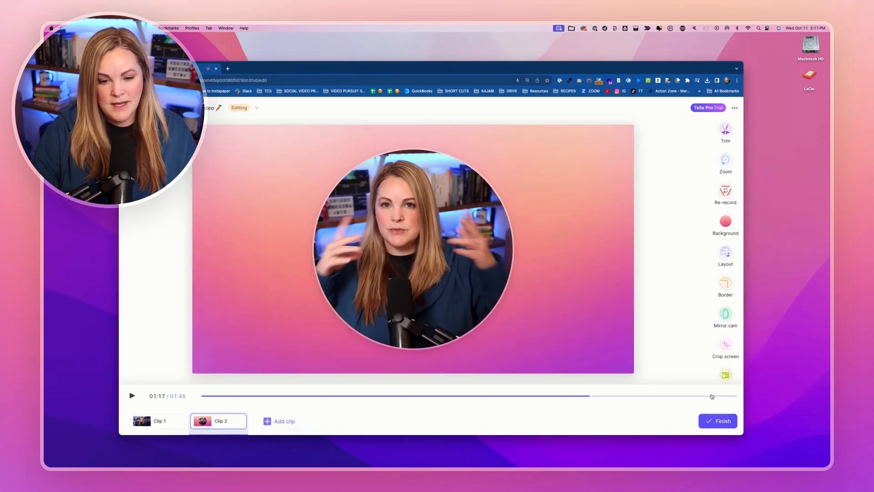
Select Clip 1, mute the computer's sound and play the first few seconds of the clip.
left_click(150, 425)
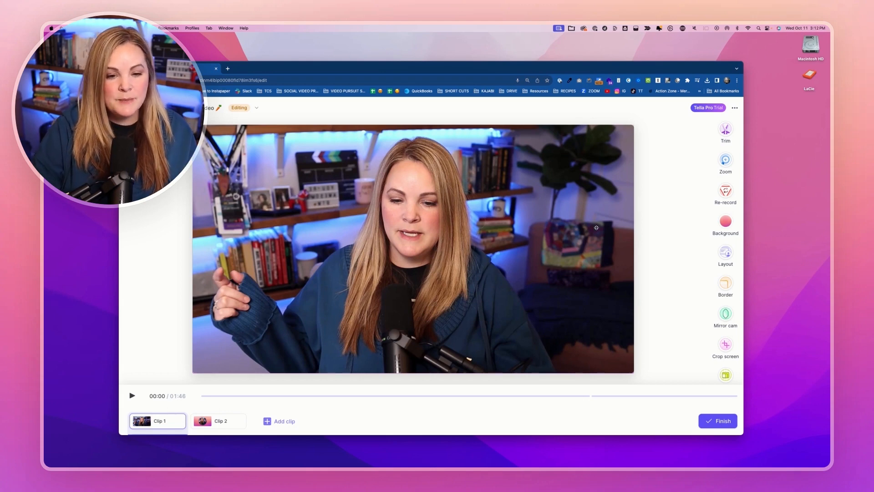
key("XF86AudioMute")
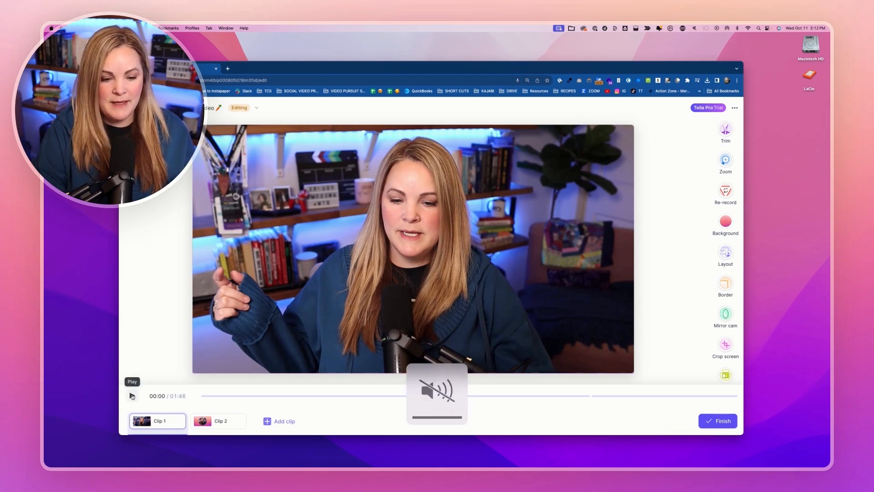
left_click(132, 396)
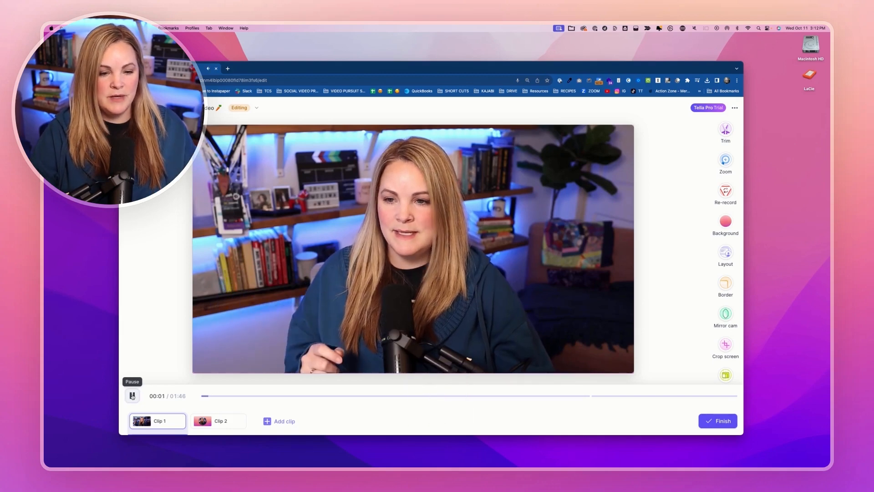
left_click(132, 396)
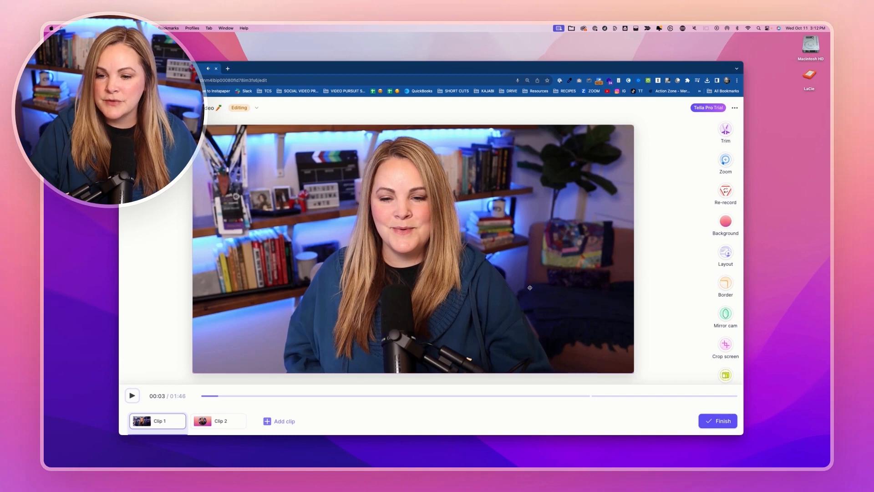
Give Clip 1 a layout with the framed screen recording and a small camera box in its lower-right corner.
left_click(722, 256)
scroll(666, 294, "down", 3)
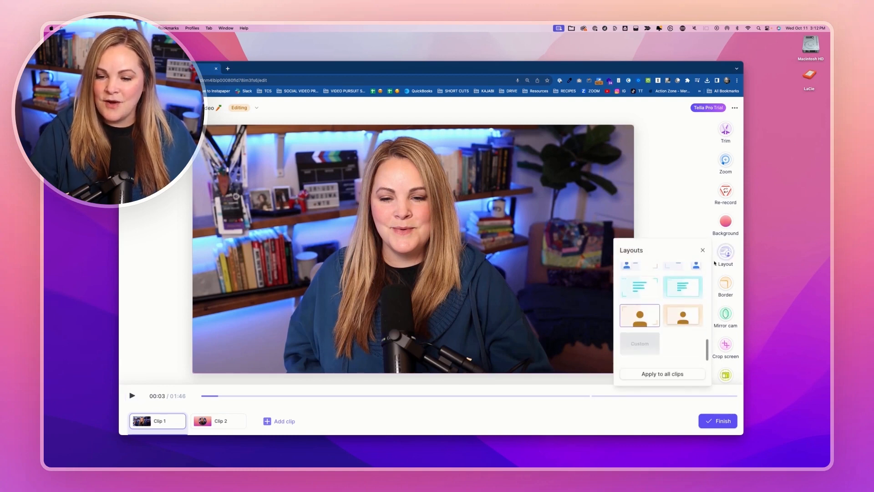
scroll(666, 295, "up", 5)
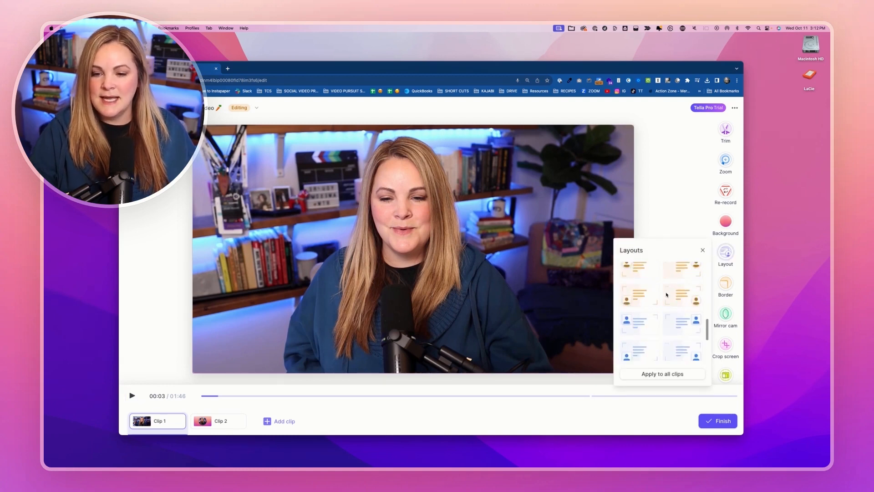
left_click(642, 311)
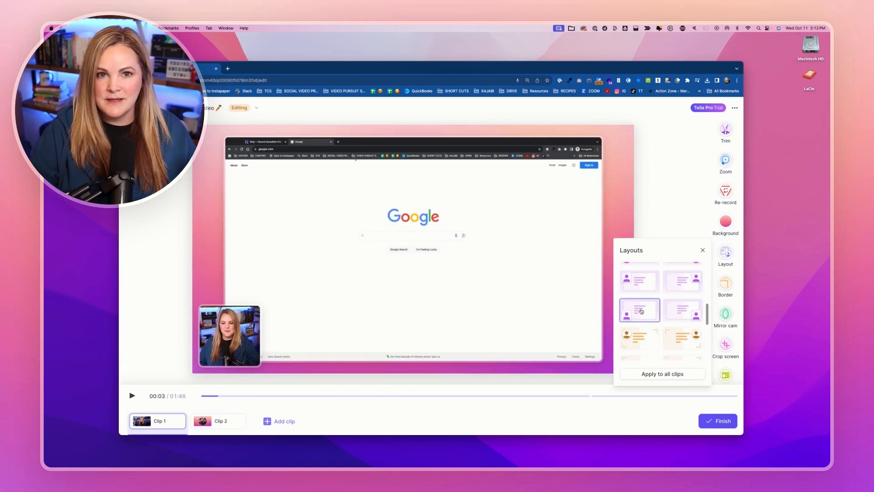
left_click(682, 309)
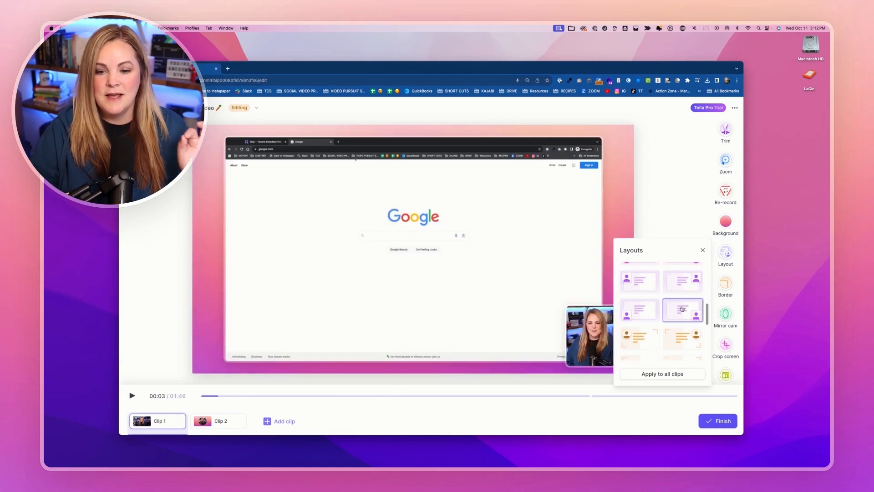
Try layouts for Clip 1 that place a small or wide camera box in different corners of the screen recording.
left_click(640, 309)
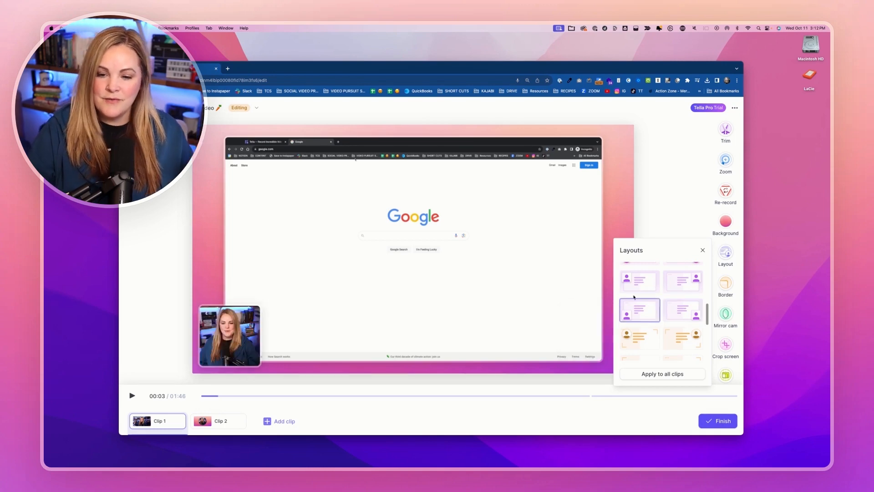
left_click(639, 281)
scroll(683, 285, "up", 1)
left_click(683, 309)
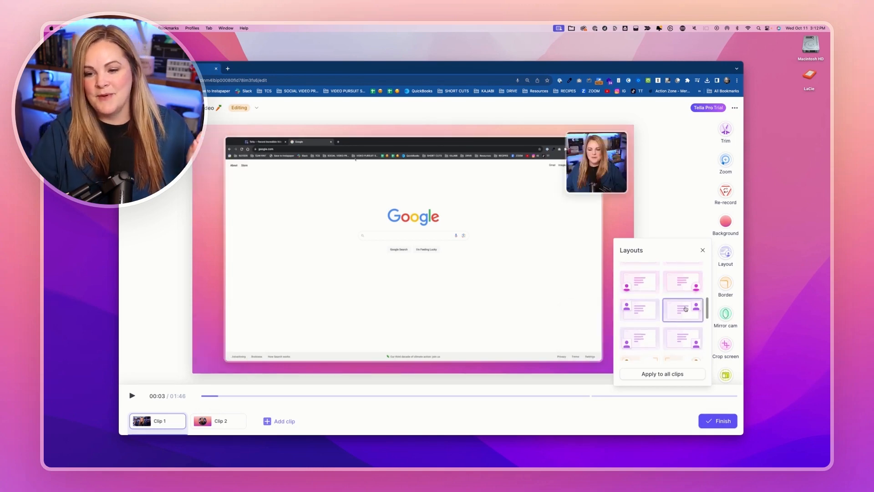
left_click(683, 283)
scroll(670, 280, "up", 1)
scroll(654, 276, "up", 2)
left_click(646, 301)
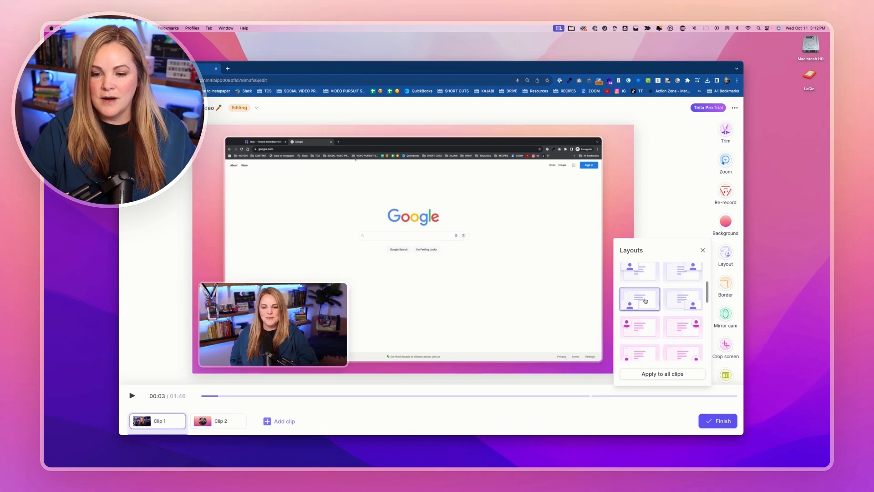
Give Clip 1 the layout with a tall camera box overlapping the left edge of the framed screen recording.
scroll(646, 301, "up", 1)
scroll(645, 300, "up", 3)
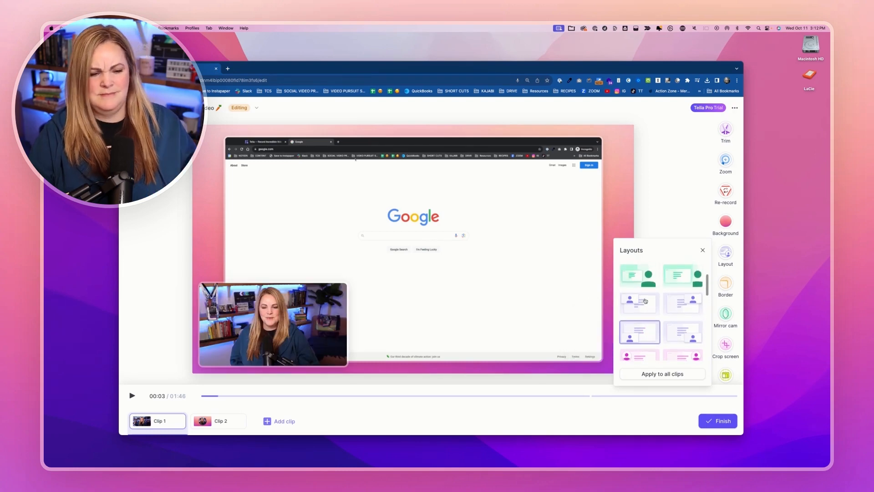
left_click(645, 300)
scroll(643, 294, "up", 1)
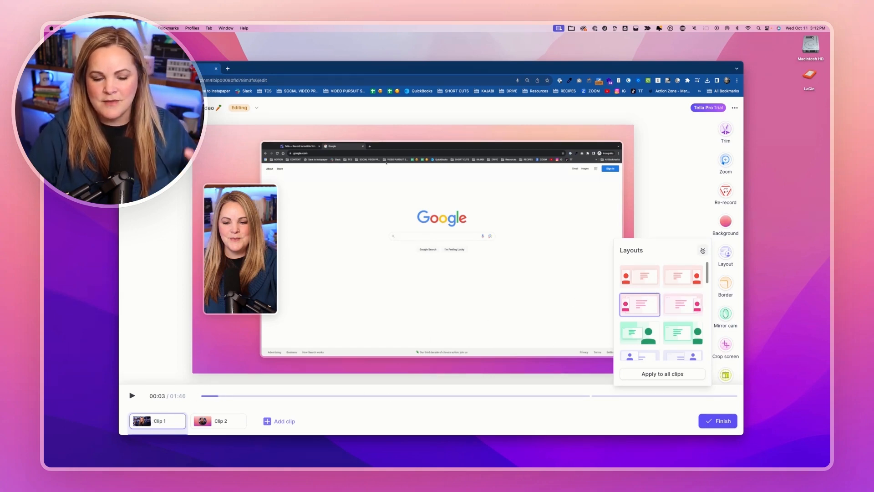
left_click(703, 250)
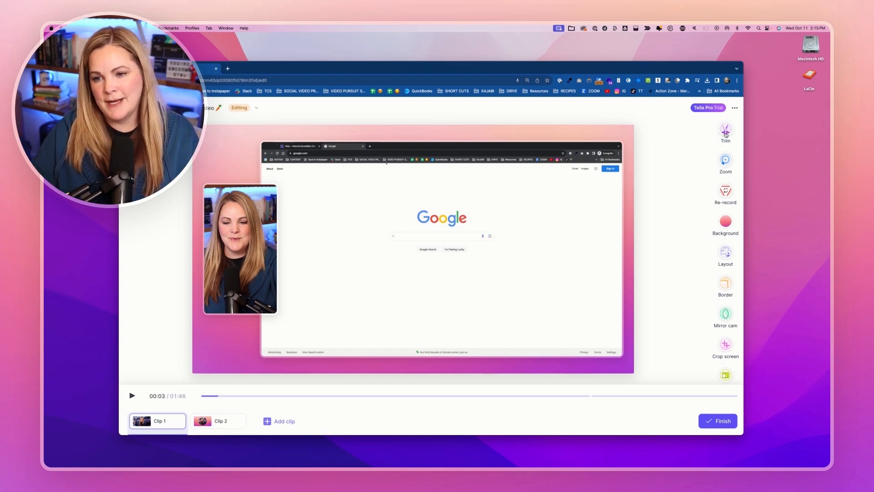
Trim both ends of Clip 1 so it starts at about 00:02 and ends at about 01:12.
left_click(725, 131)
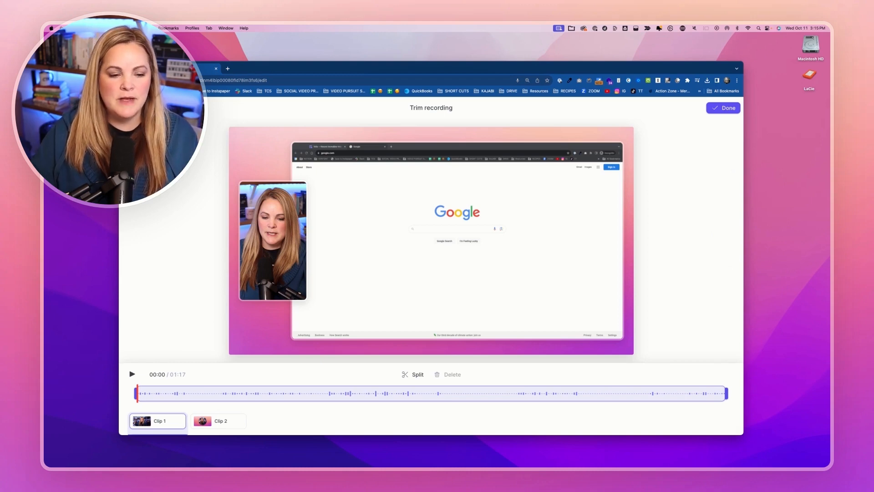
left_click_drag(727, 396, 691, 393)
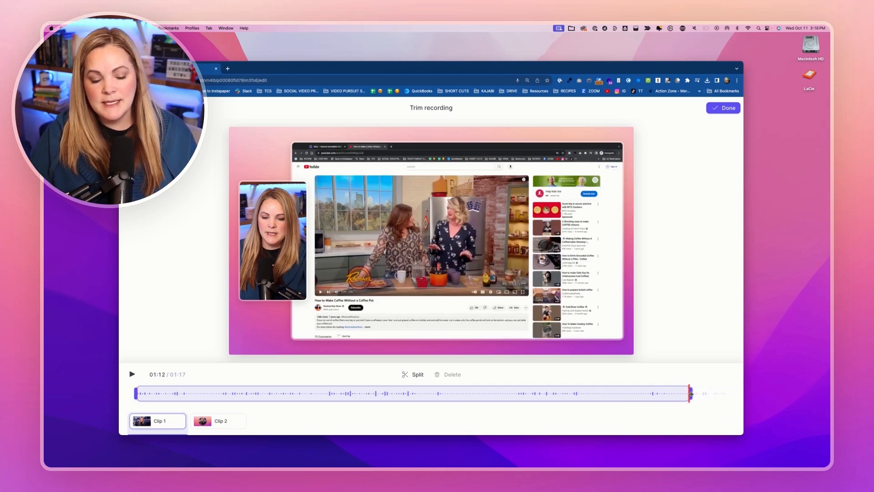
left_click_drag(135, 394, 158, 395)
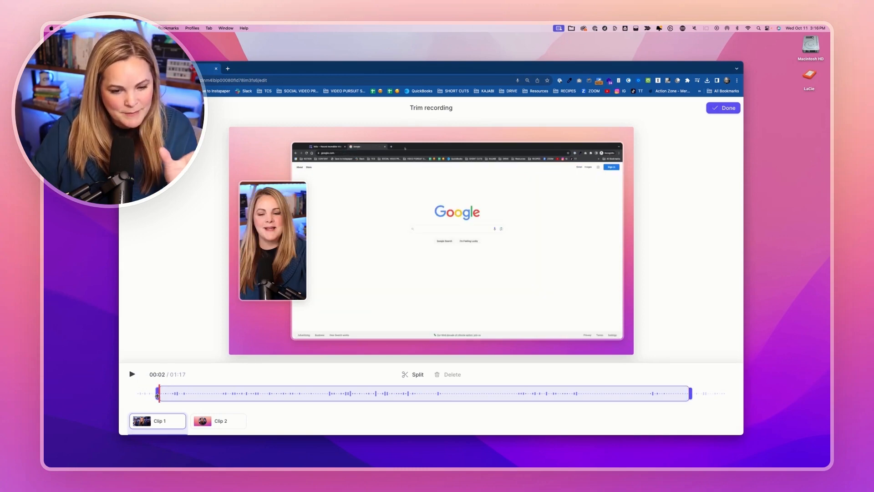
Split Clip 1 at about 00:34 and 00:47 and delete the section between the two cuts.
left_click(399, 395)
left_click(415, 376)
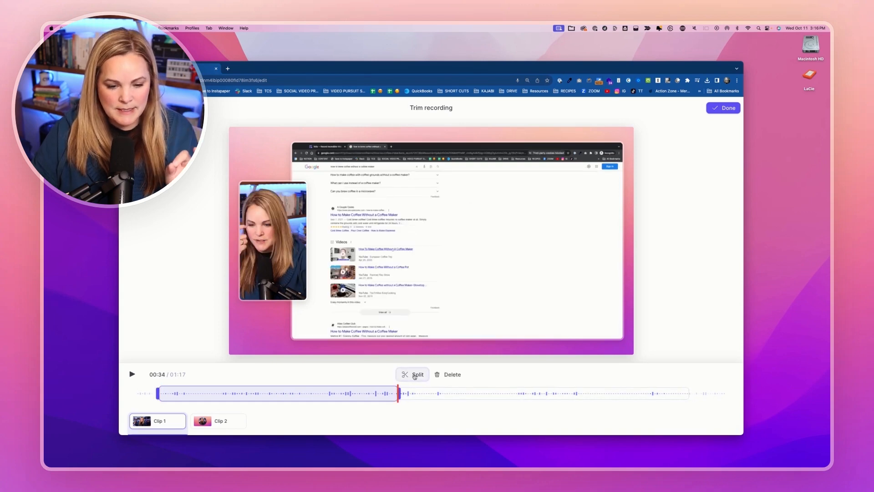
left_click(500, 394)
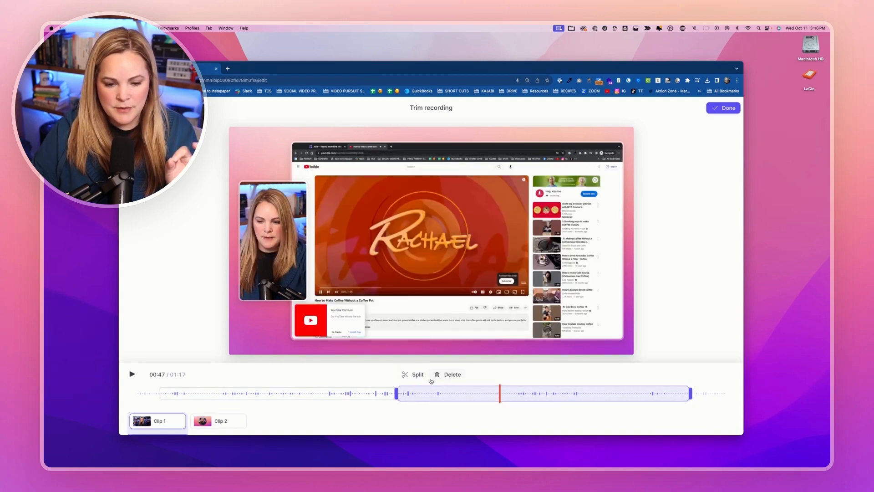
left_click(421, 376)
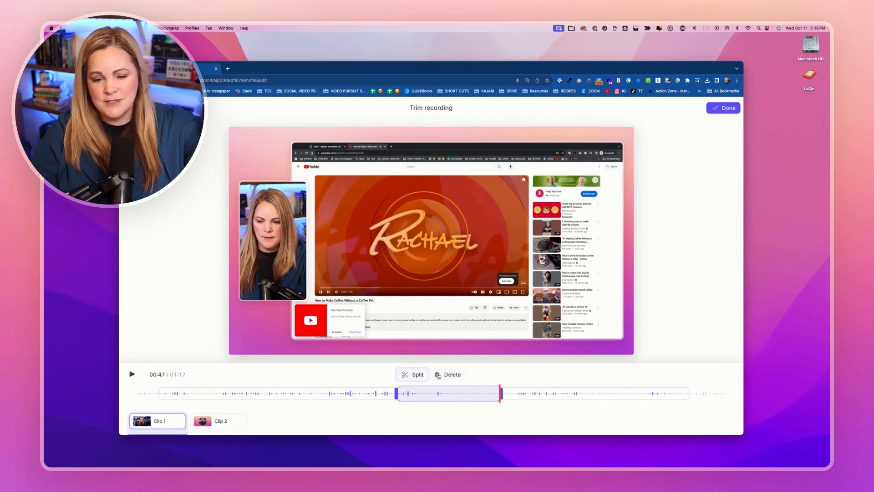
left_click(449, 376)
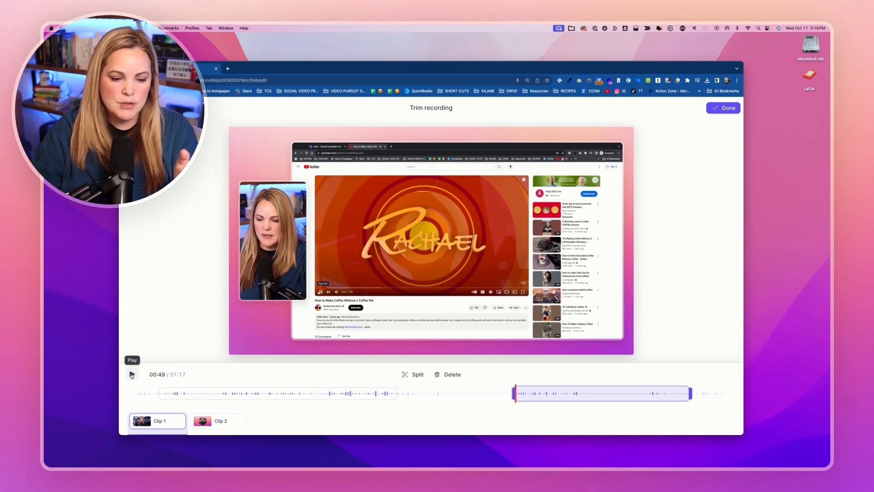
Look through Clip 2 in the trim view at several points along its timeline.
left_click(219, 420)
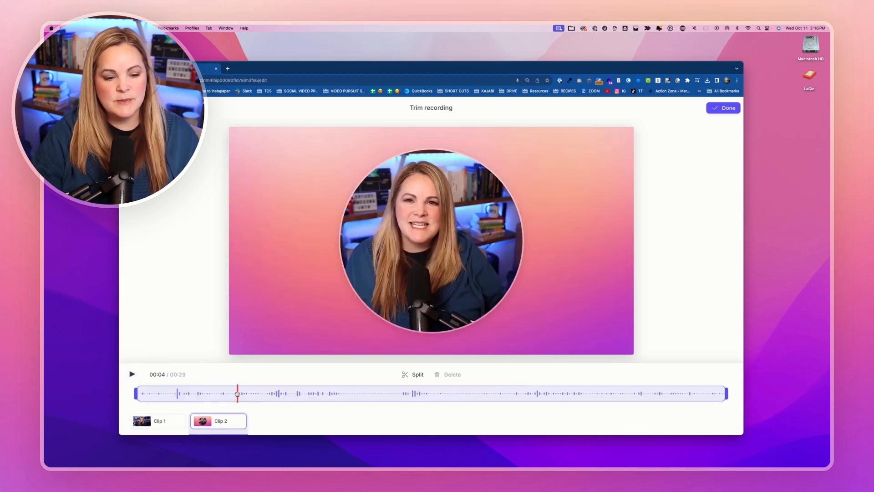
left_click(264, 395)
left_click(343, 394)
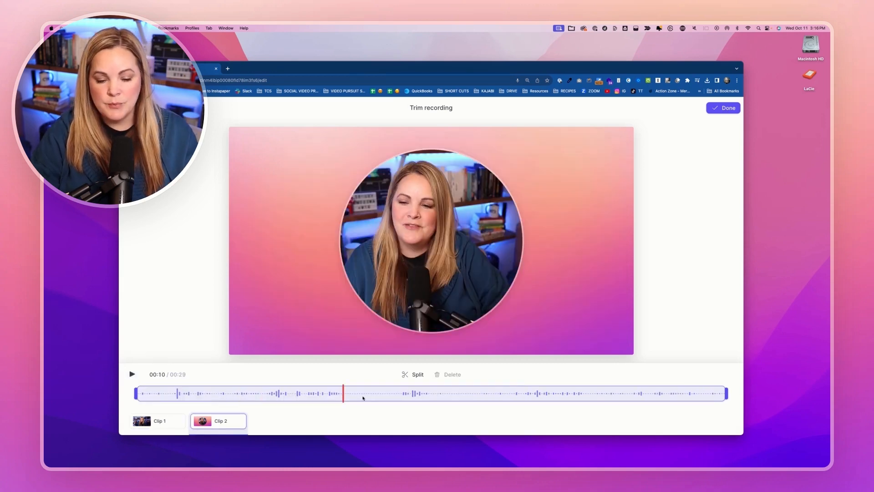
left_click(400, 394)
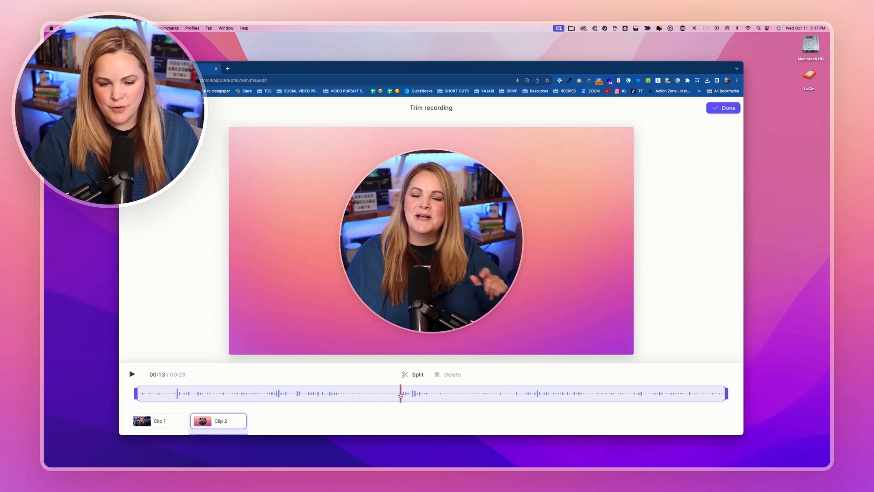
left_click(449, 396)
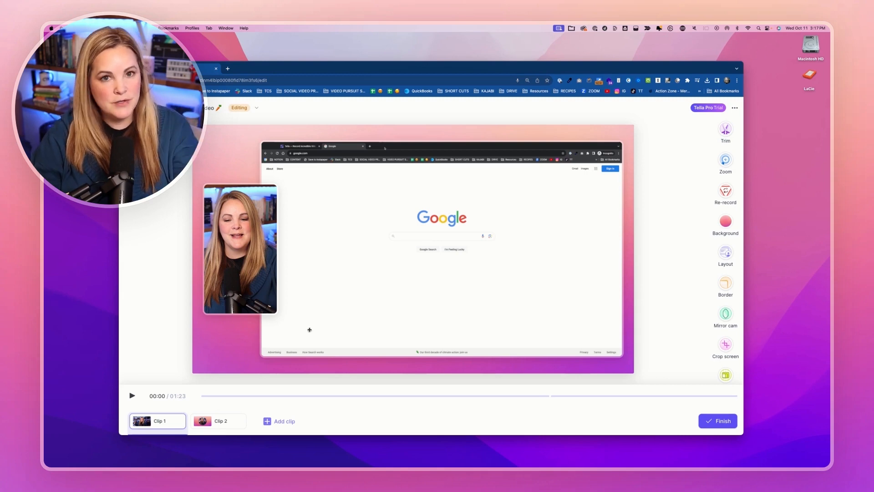
Select Clip 2 and compare its camera layouts, choosing the landscape camera framed by the background.
left_click(205, 419)
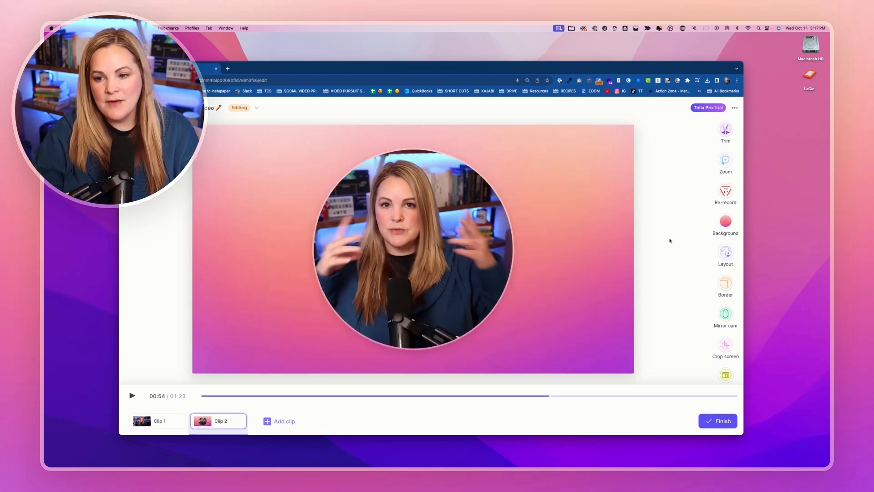
left_click(726, 252)
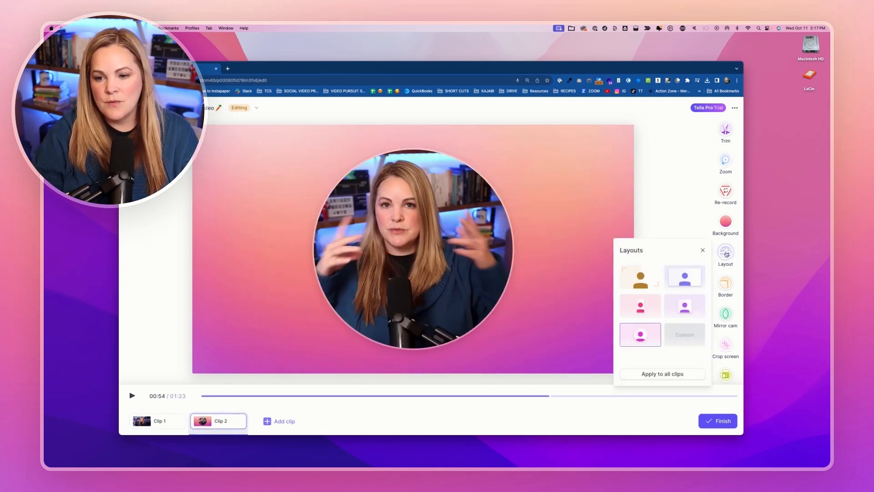
left_click(636, 311)
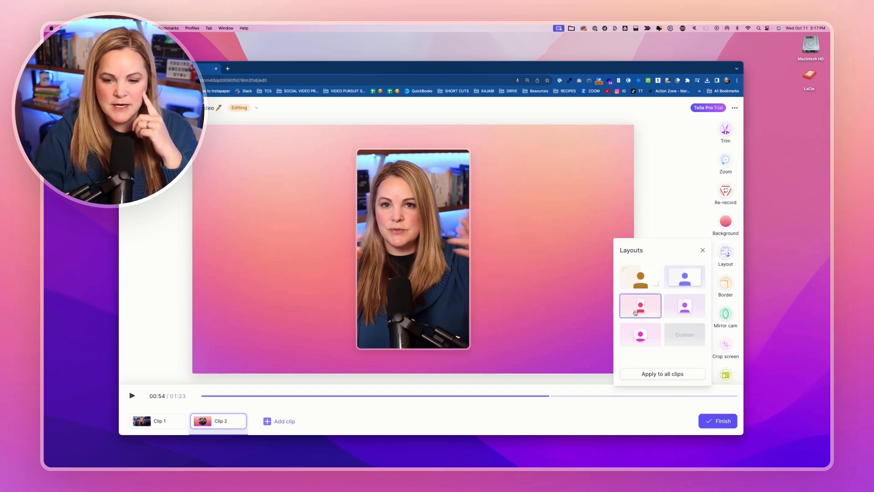
left_click(644, 282)
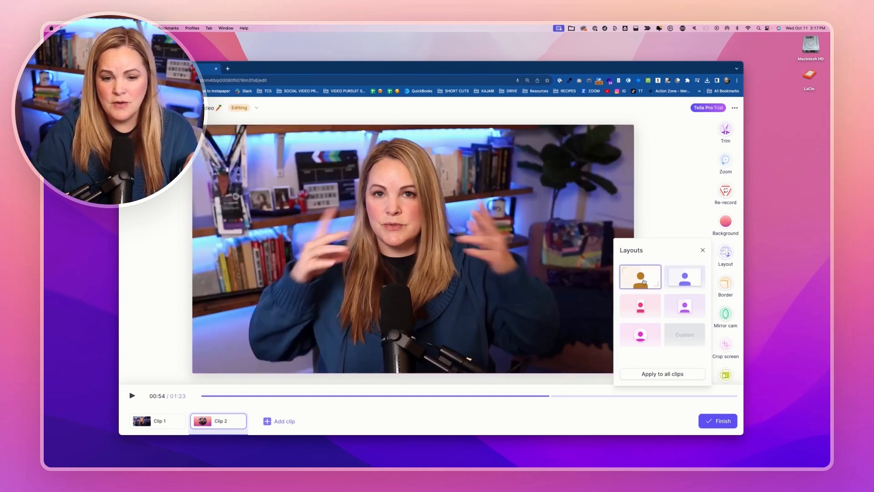
left_click(686, 279)
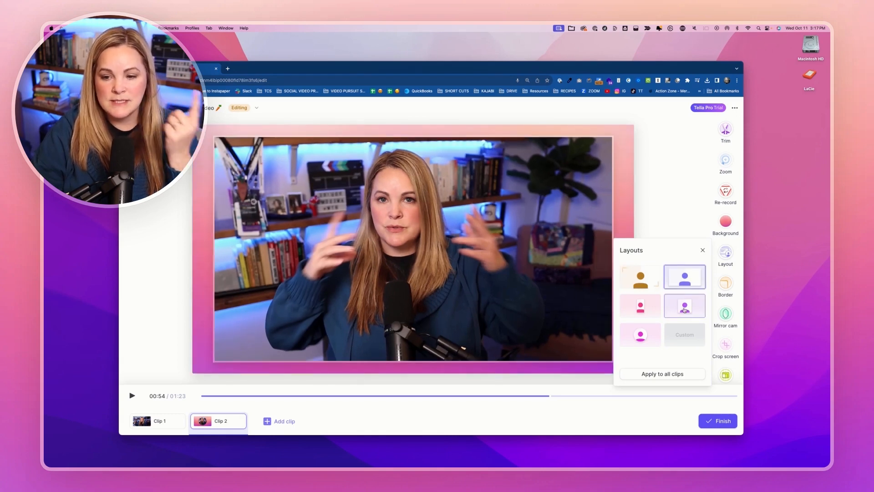
Try the circular and square camera layouts on Clip 2 and shrink the square camera box from its lower-right corner.
left_click(641, 334)
left_click(685, 307)
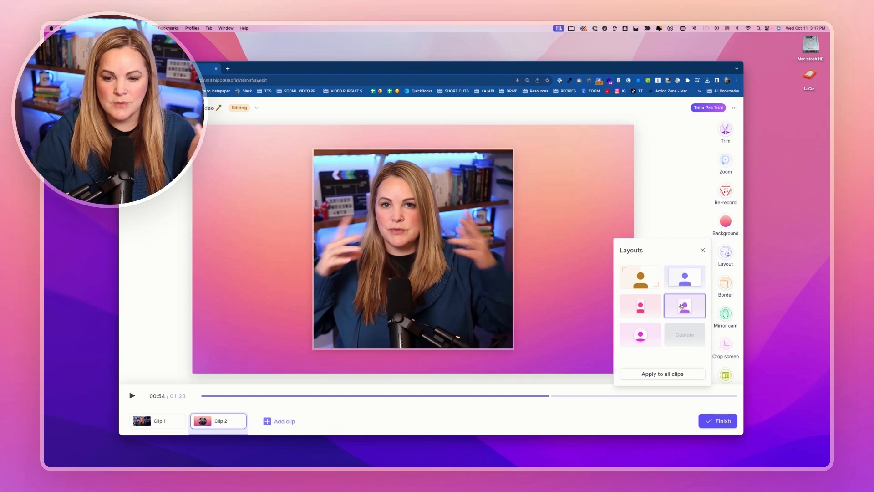
left_click(425, 289)
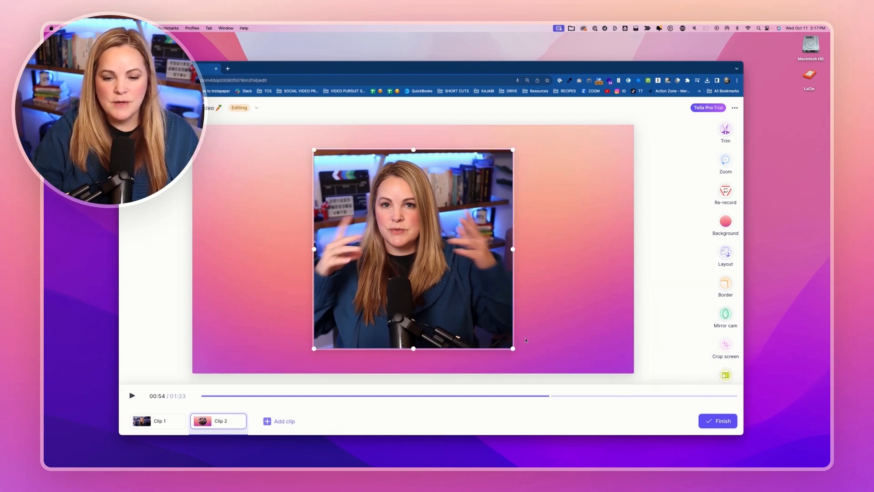
left_click_drag(515, 349, 424, 265)
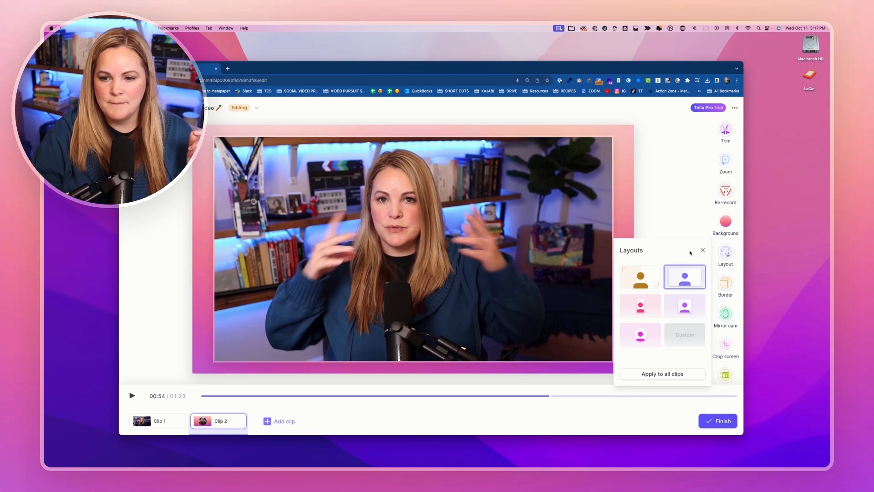
Close the layout choices and give Clip 2's camera frame the rounded-corner border shape.
left_click(688, 218)
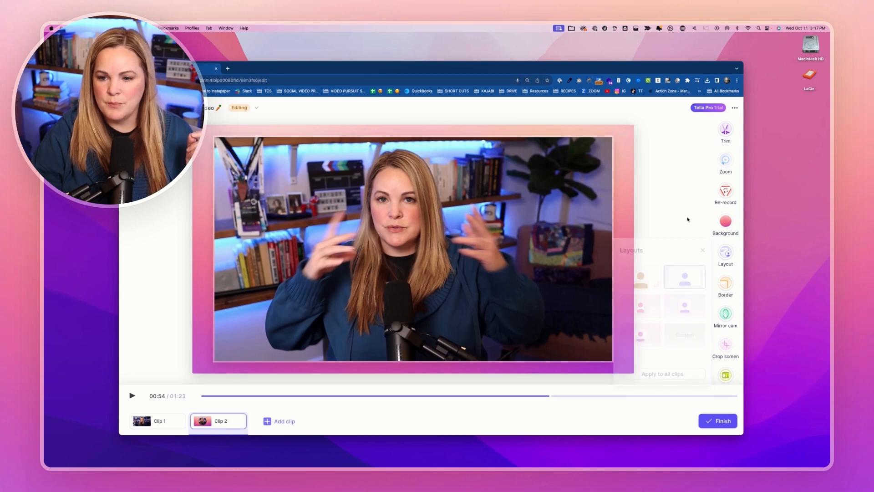
left_click(726, 283)
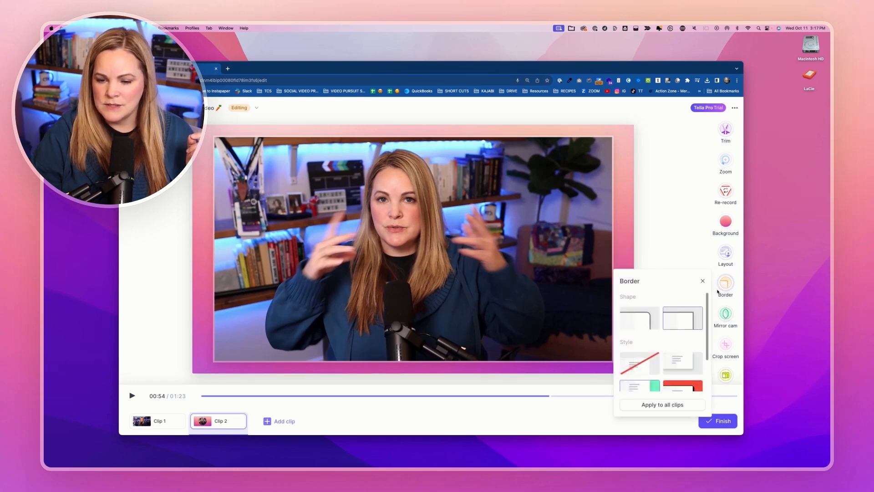
left_click(645, 322)
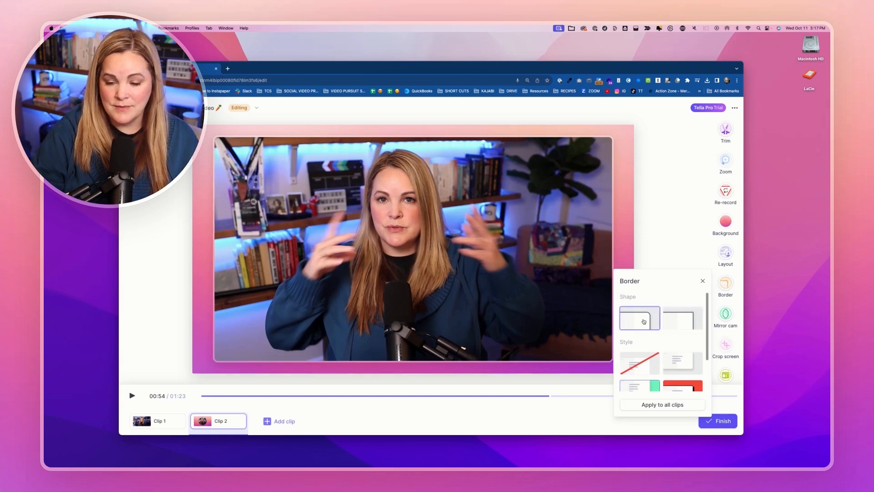
Add a zoom to Clip 1, positioned over the search typing around 00:18, and raise its scale above 200 %.
left_click(726, 160)
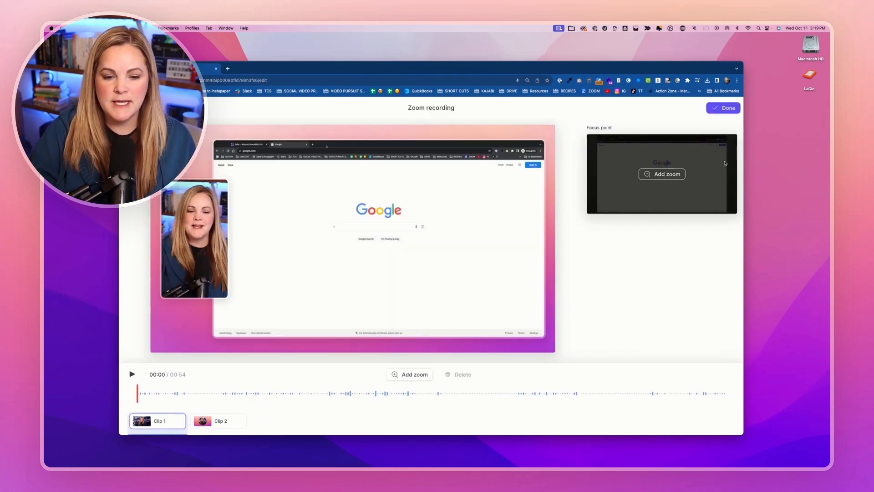
left_click(219, 393)
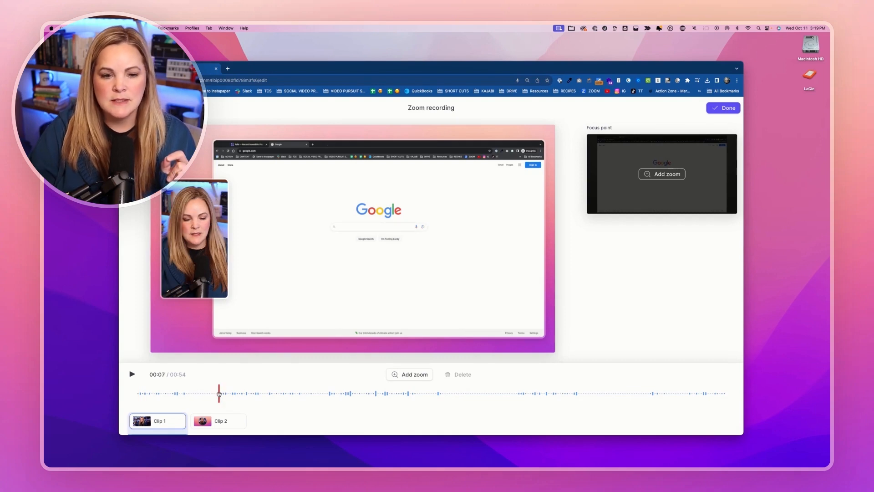
left_click(241, 395)
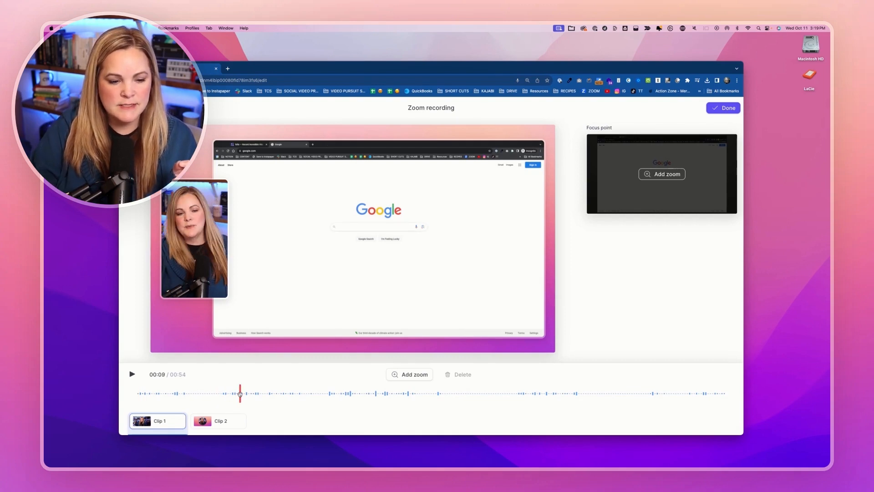
left_click(251, 394)
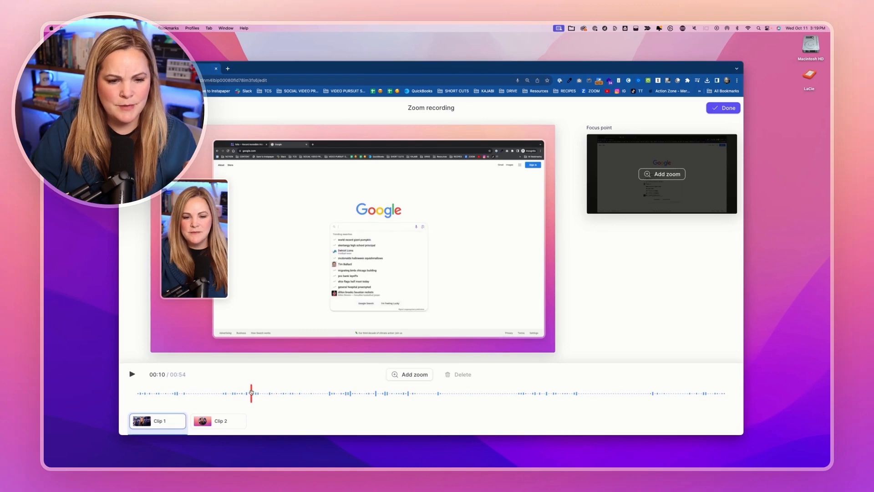
left_click(407, 374)
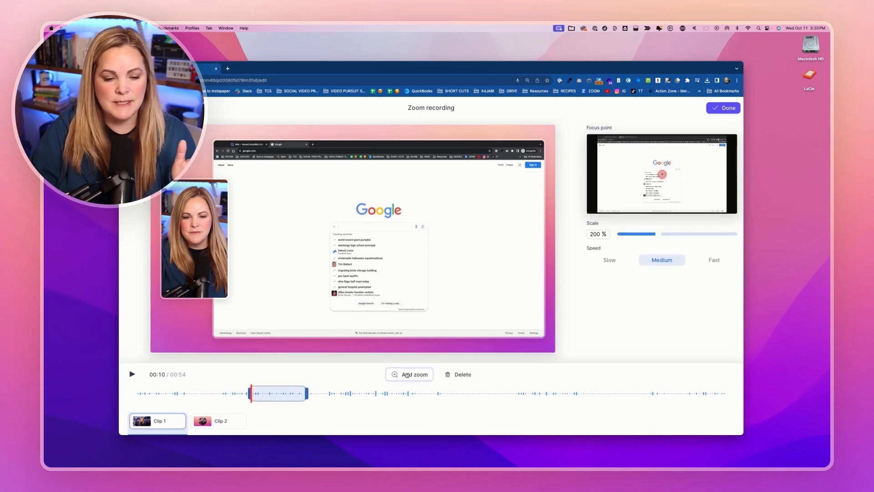
left_click_drag(283, 393, 331, 394)
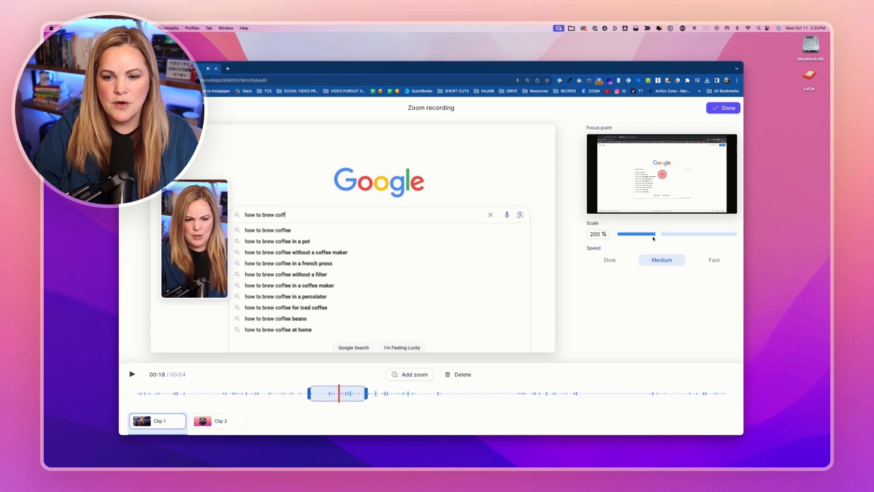
left_click_drag(659, 234, 686, 234)
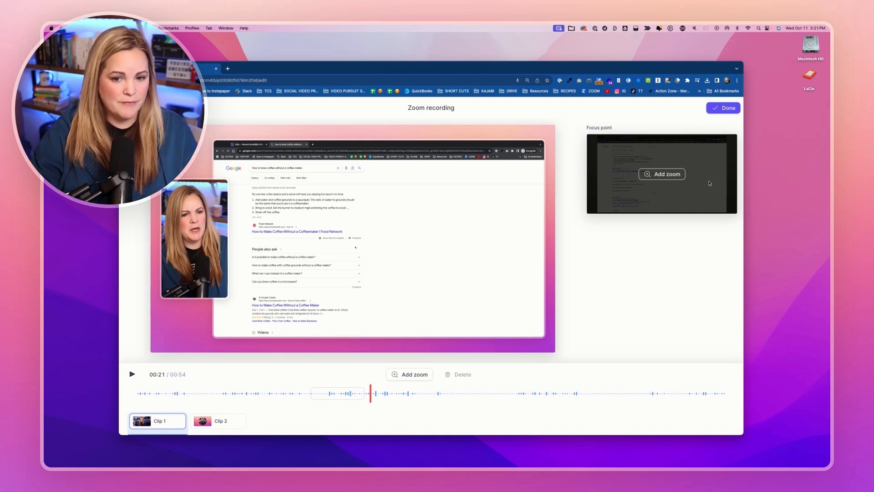
Close the zoom editor, open the re-record view for replacing Clip 1, and return to the editor without recording.
left_click(733, 108)
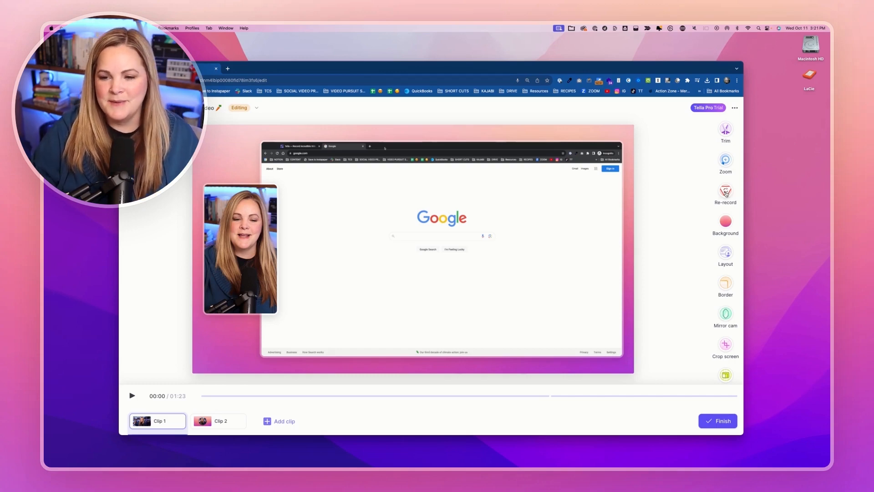
left_click(726, 193)
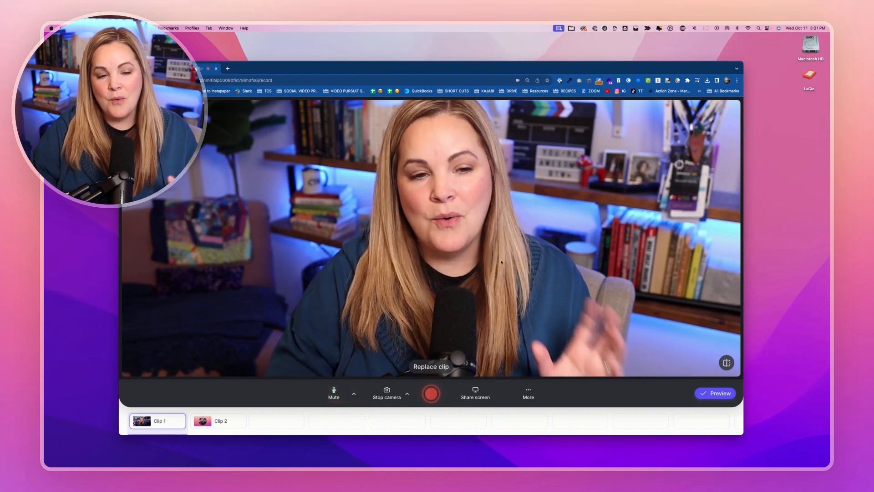
left_click(714, 394)
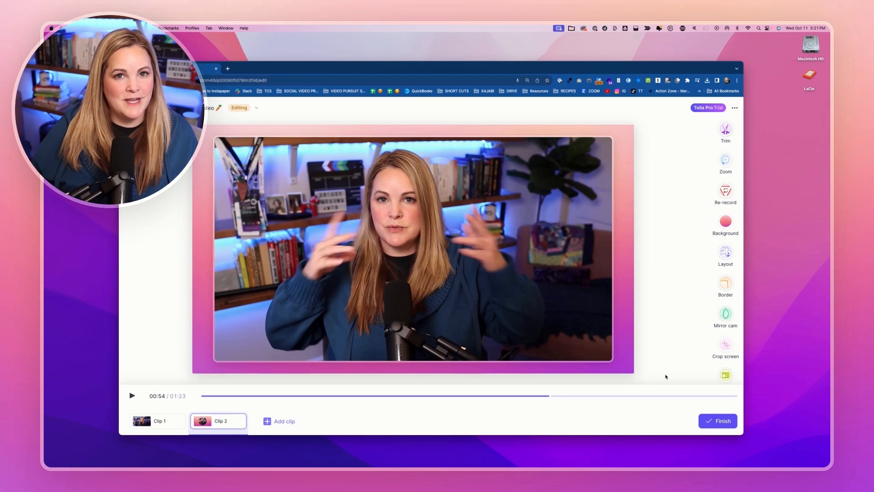
Browse the background images for Clip 2 and try the plain violet-blue image from the Tella collection.
left_click(726, 222)
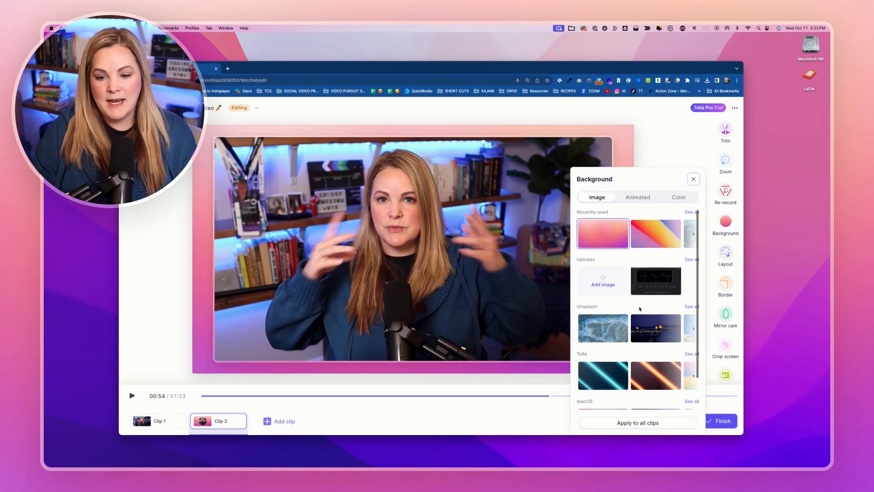
scroll(640, 308, "down", 1)
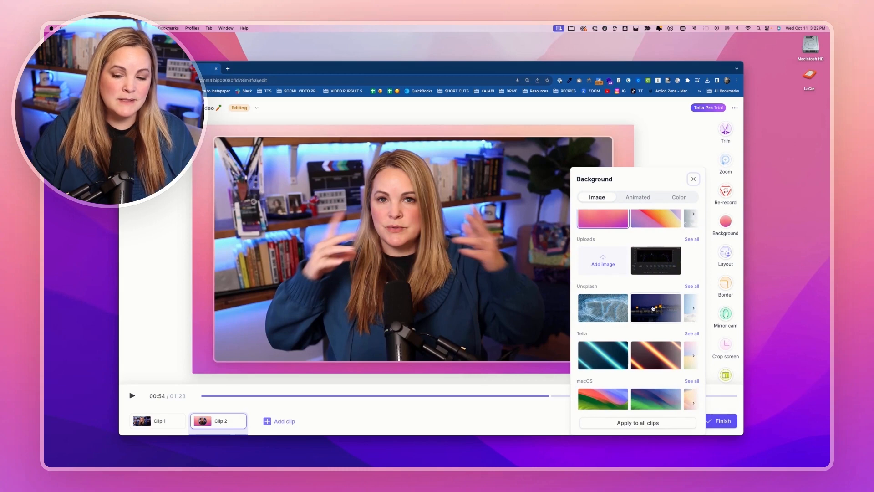
scroll(653, 309, "down", 1)
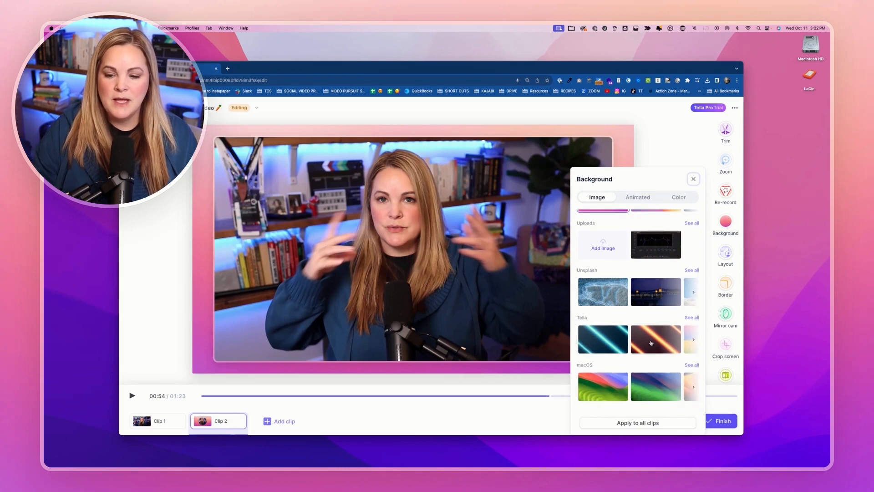
scroll(684, 326, "right", 3)
left_click(689, 319)
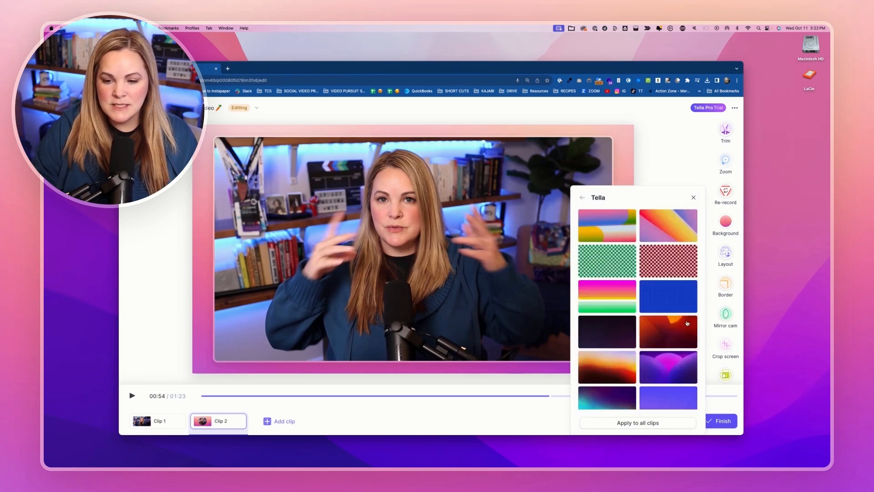
scroll(671, 366, "down", 2)
left_click(670, 366)
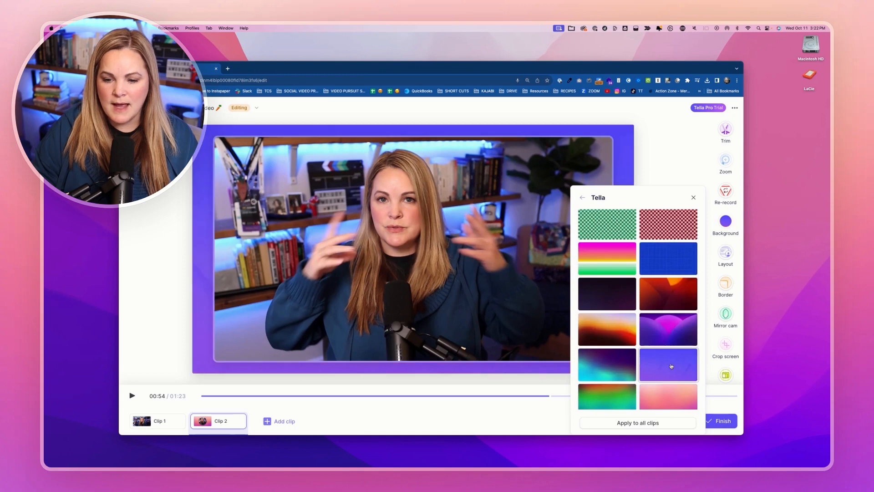
Apply the pale dotted animated background to all clips, and close the background choices after viewing the color options.
scroll(630, 371, "down", 1)
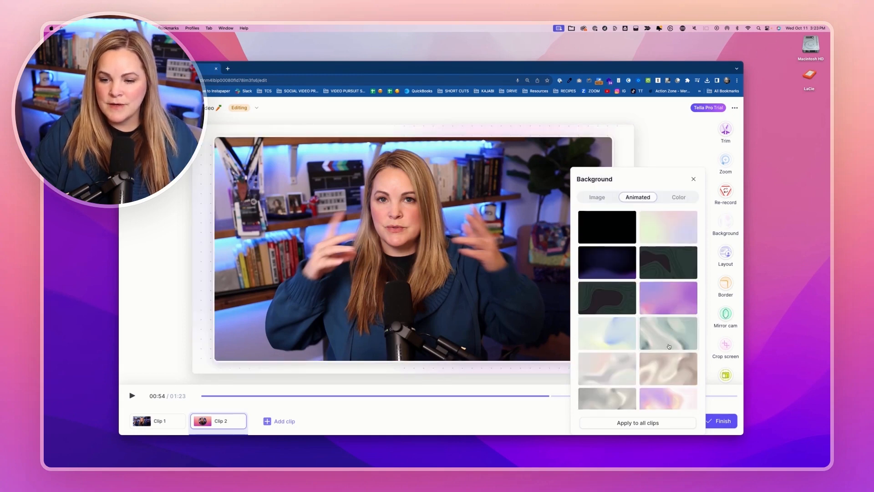
left_click(676, 198)
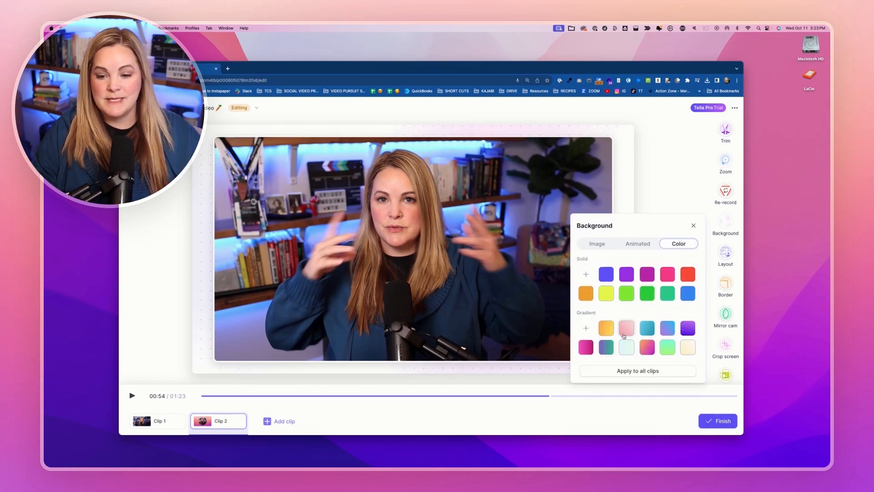
left_click(694, 225)
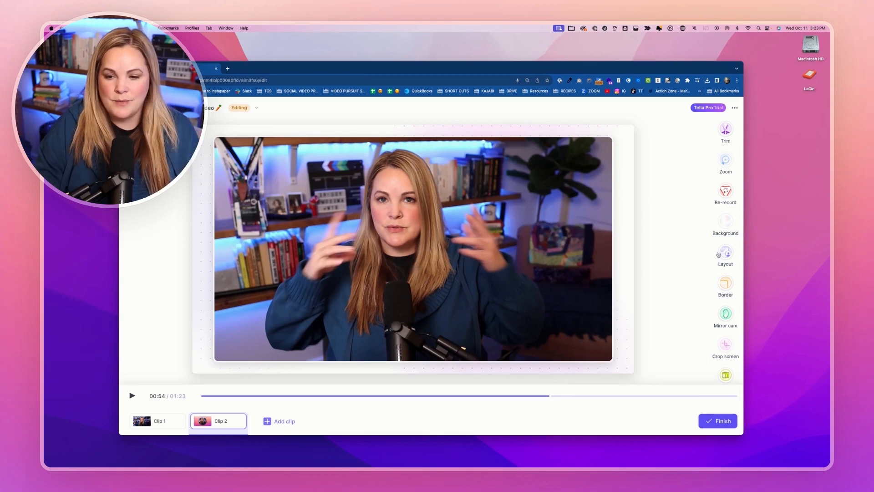
Switch to Clip 1, select its screen recording, and move it slightly down on the canvas.
scroll(716, 255, "down", 1)
left_click(546, 274)
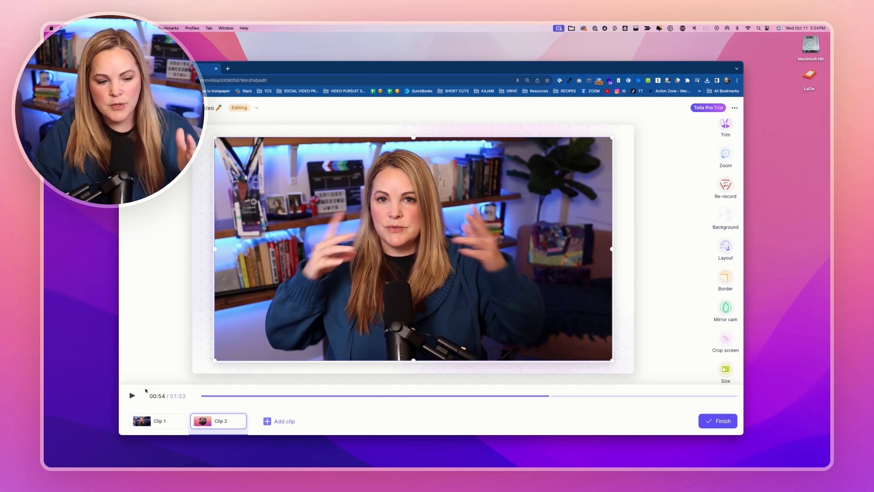
left_click(145, 420)
left_click(428, 276)
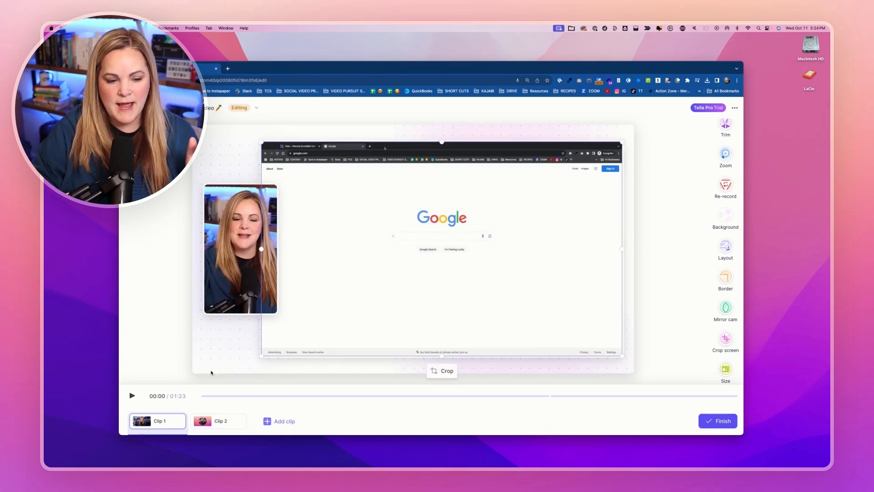
left_click(151, 422)
mouse_move(439, 306)
left_mouse_down()
mouse_move(460, 301)
mouse_move(477, 357)
mouse_move(408, 328)
mouse_move(447, 299)
mouse_move(449, 308)
mouse_move(437, 312)
left_mouse_up()
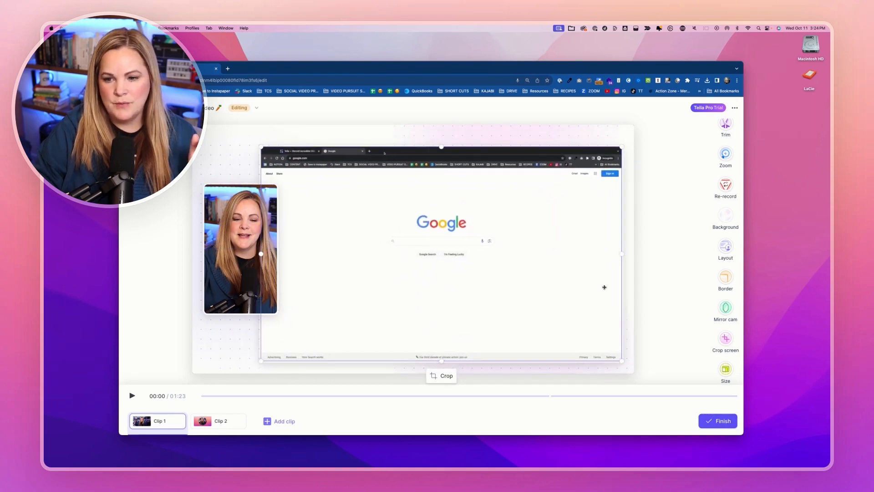
Look over Clip 1's layout choices and close them without picking another layout.
left_click(725, 247)
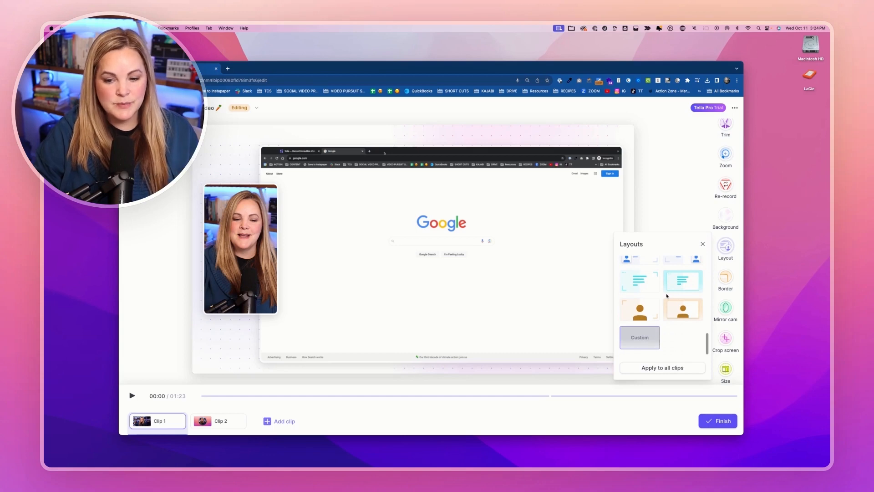
scroll(685, 280, "up", 1)
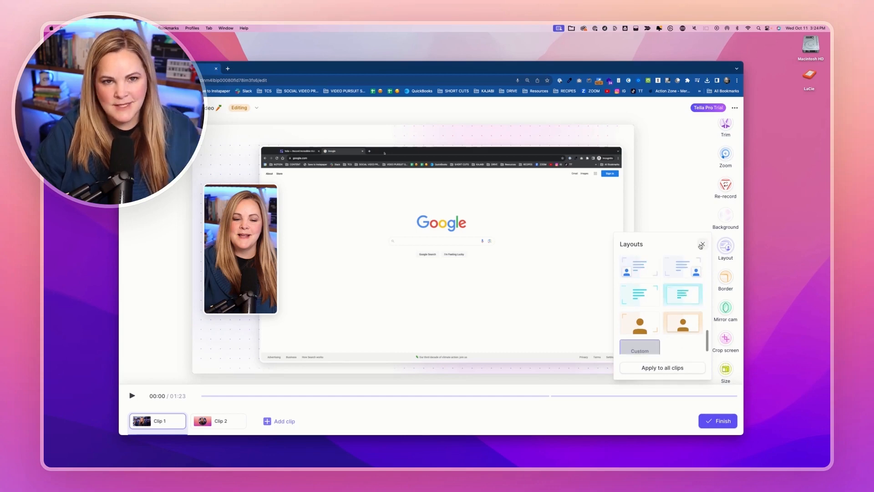
left_click(702, 245)
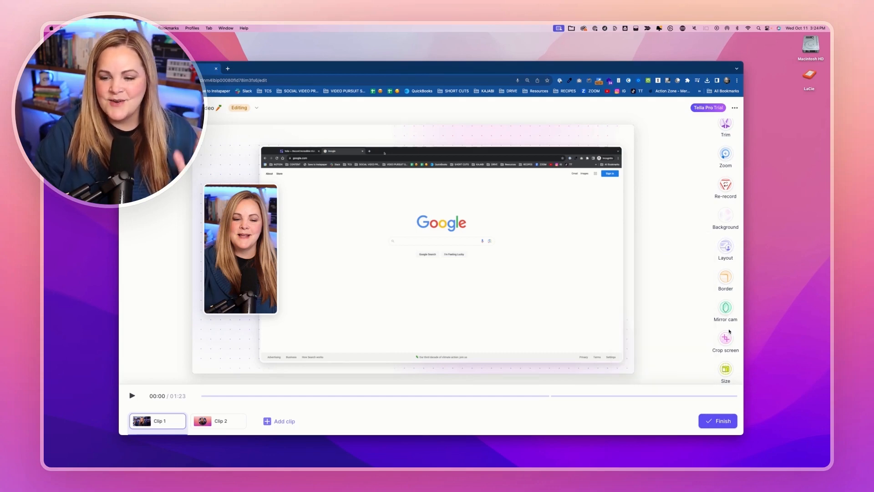
Crop Clip 1's screen recording inward from its right and left edges around the Google search area and reposition it.
left_click(726, 337)
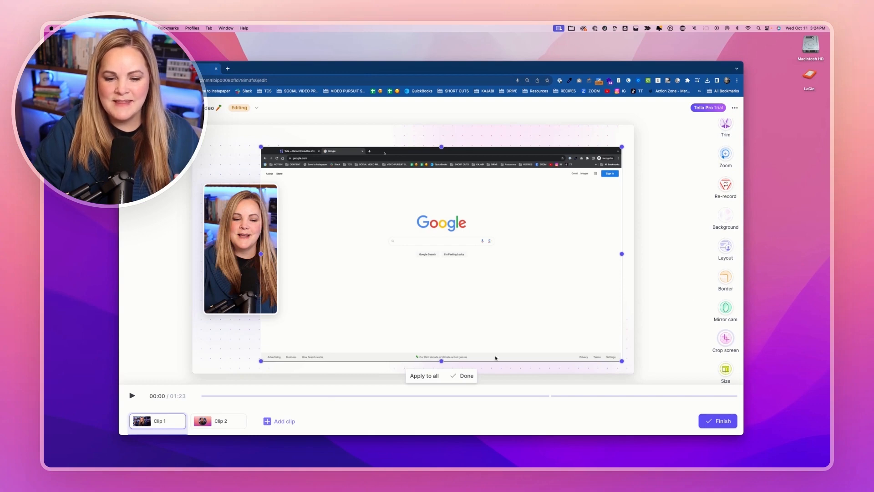
left_click_drag(621, 254, 519, 254)
left_click_drag(262, 253, 383, 267)
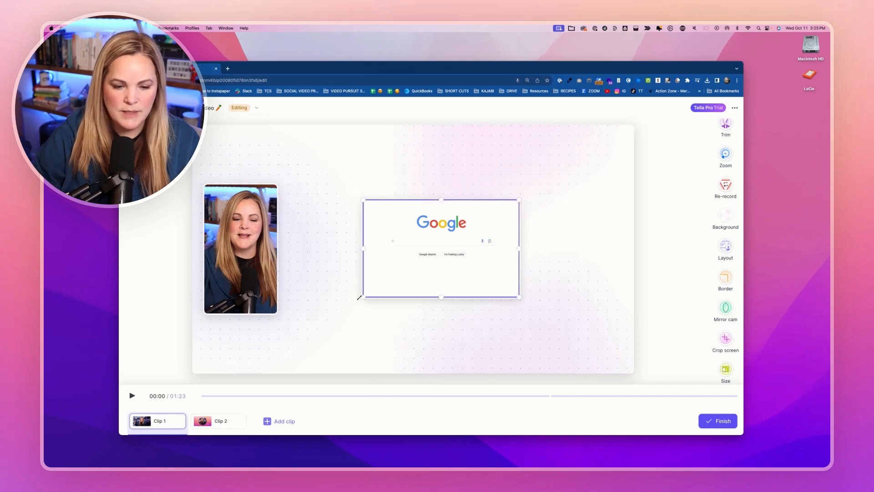
left_click_drag(362, 297, 308, 334)
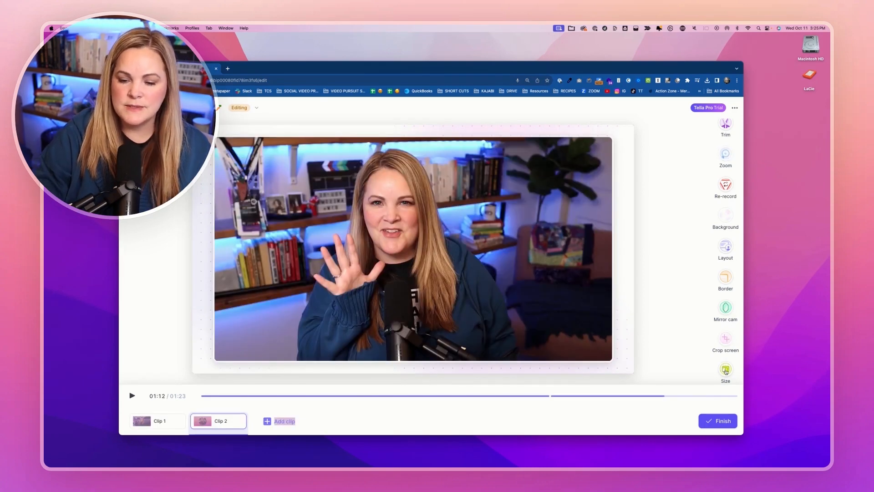
Try the vertical video size while viewing Clip 2 and switch the video back to landscape.
left_click(726, 369)
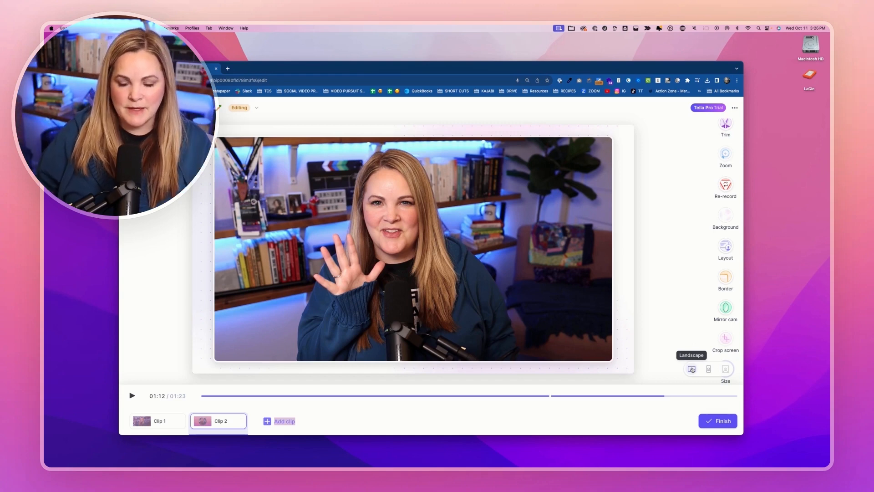
left_click(708, 368)
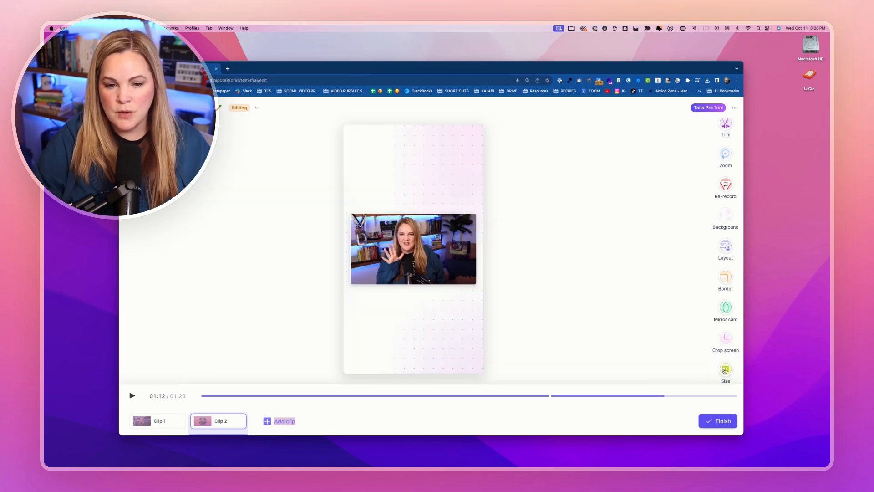
left_click(727, 372)
left_click(727, 372)
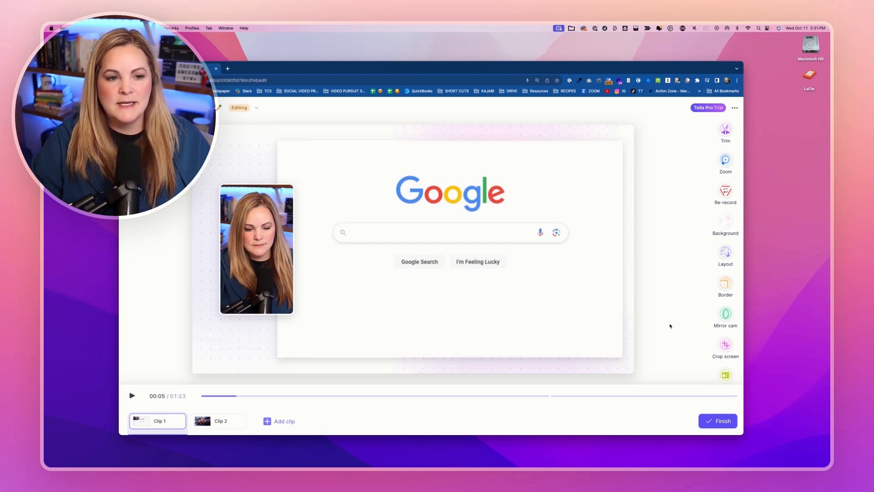
Finish editing the video and play its opening seconds on the viewing page before pausing it.
left_click(715, 421)
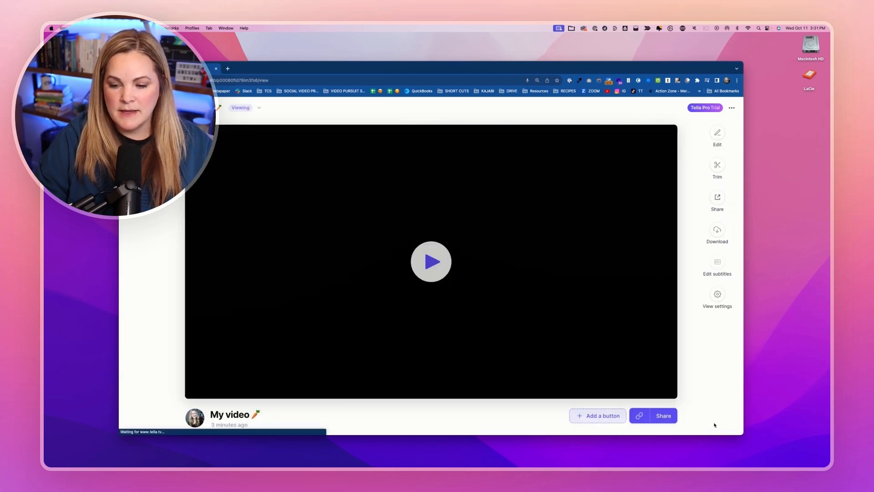
left_click(197, 386)
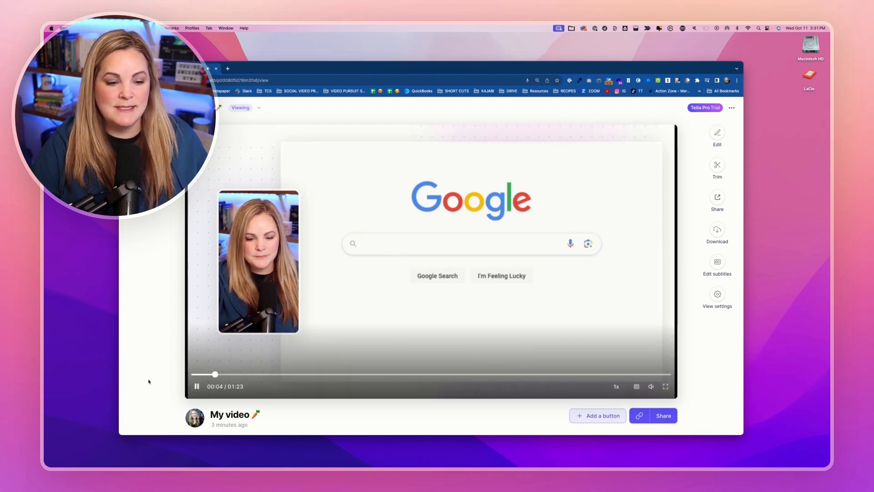
left_click(196, 387)
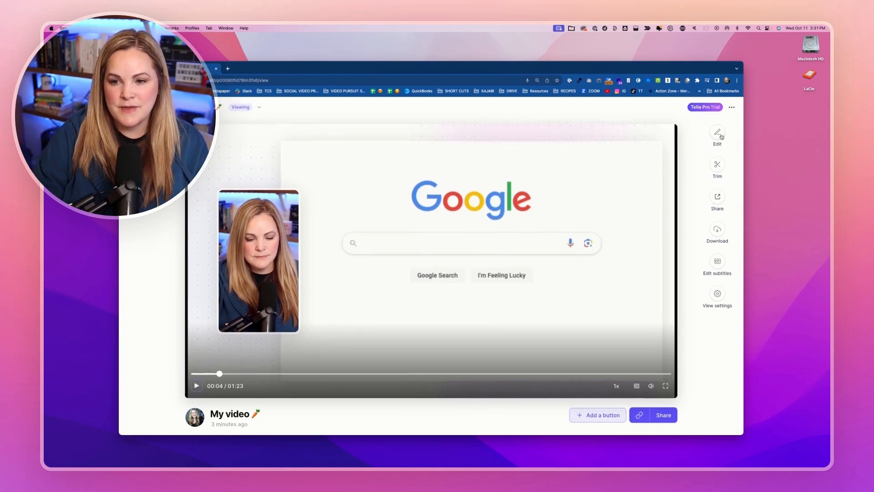
Export the finished video for download as one file, without 4K resolution or burned-in subtitles.
left_click(717, 230)
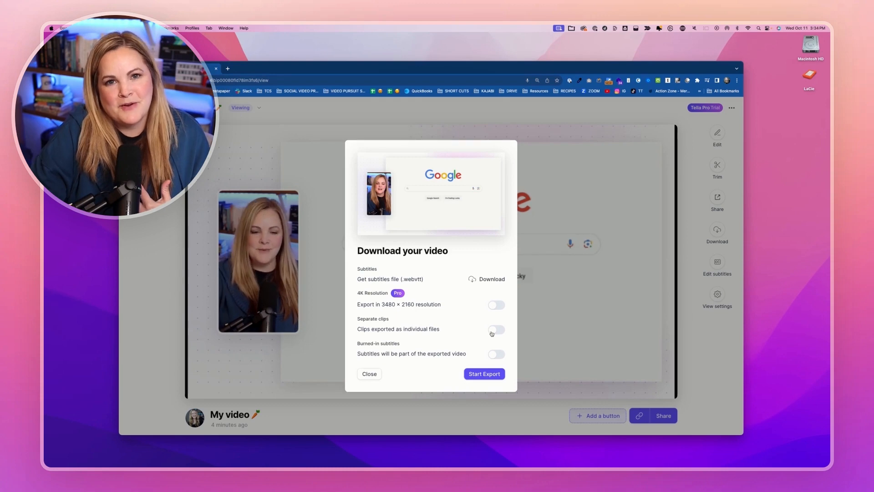
left_click(483, 374)
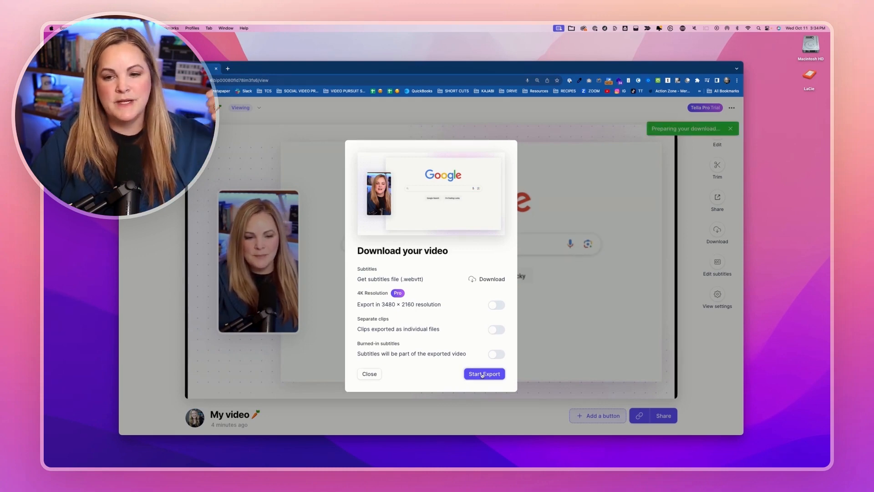